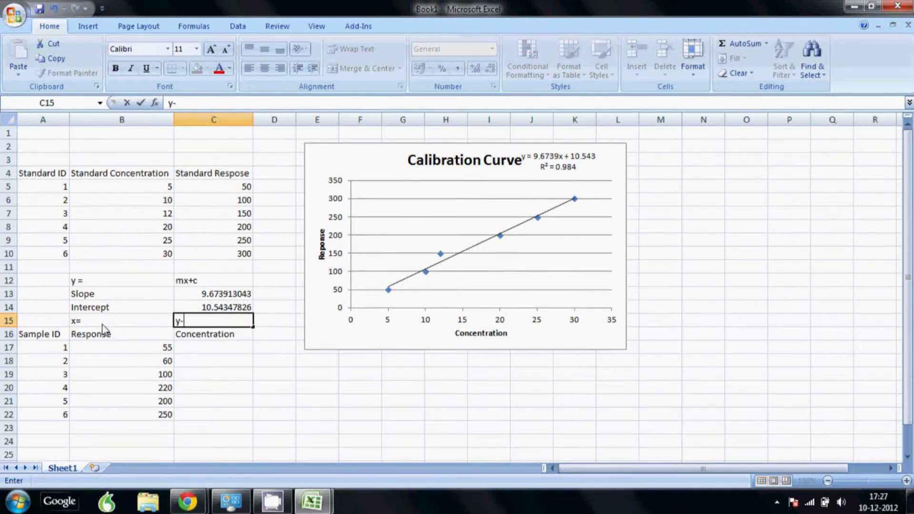
Complete the x formula label in C15 as (y-c)/m.
{"action": "type", "text": "-"}
{"action": "key", "text": "BackSpace"}
{"action": "type", "text": "-c)"}
{"action": "left_click", "coordinate": [168, 104]}
{"action": "type", "text": "("}
{"action": "key", "text": "Return"}
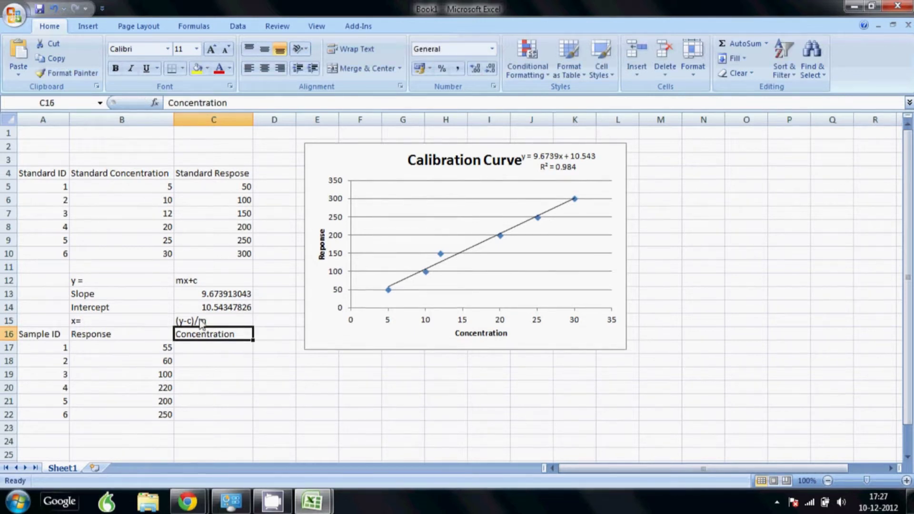
Enter =(B17-C14)/C13 in C17, giving sample 1's concentration of 4.595505618.
{"action": "left_click", "coordinate": [204, 351]}
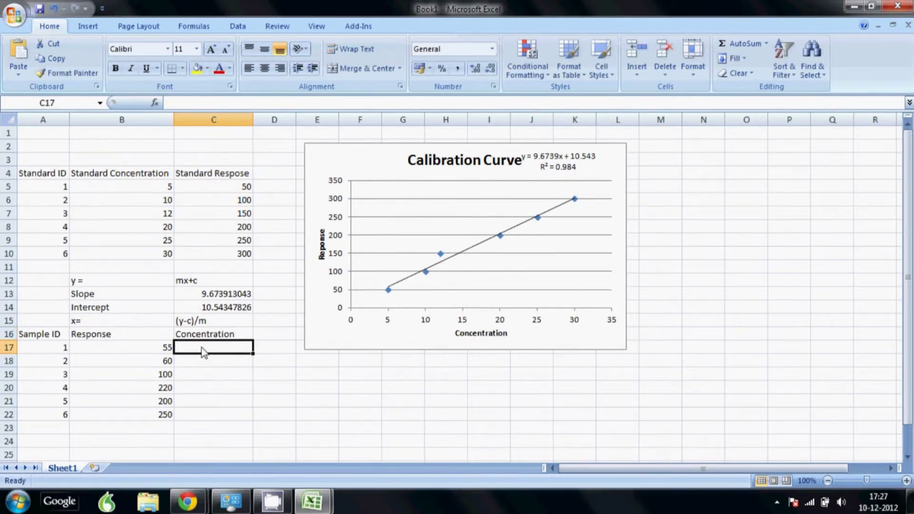
{"action": "type", "text": "="}
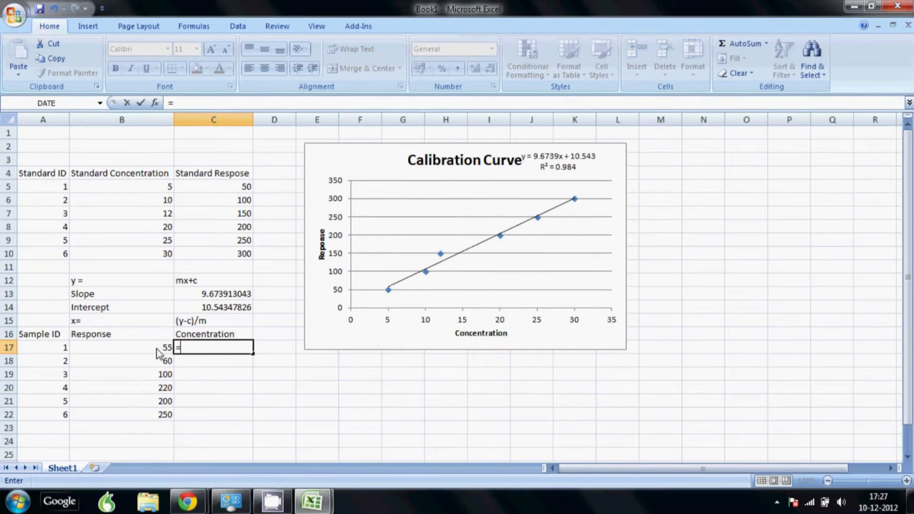
{"action": "type", "text": "("}
{"action": "left_click", "coordinate": [157, 348]}
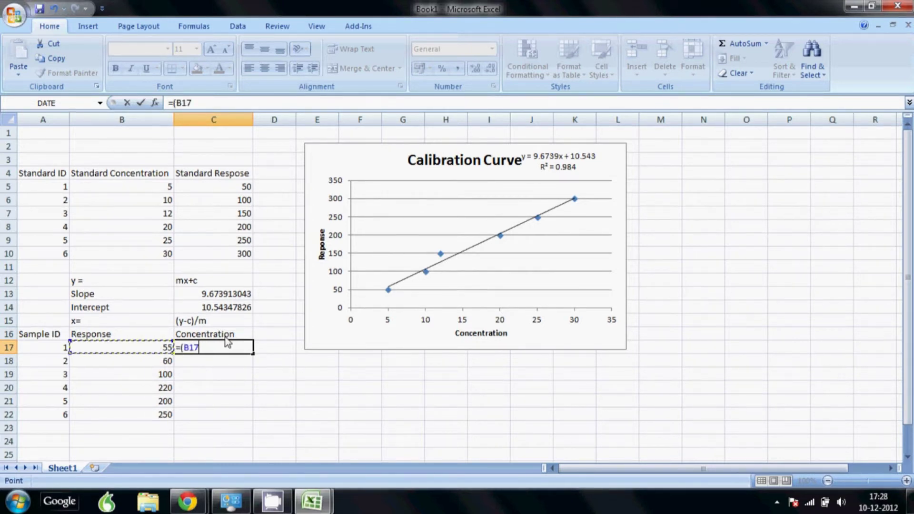
{"action": "type", "text": "-"}
{"action": "left_click", "coordinate": [236, 311]}
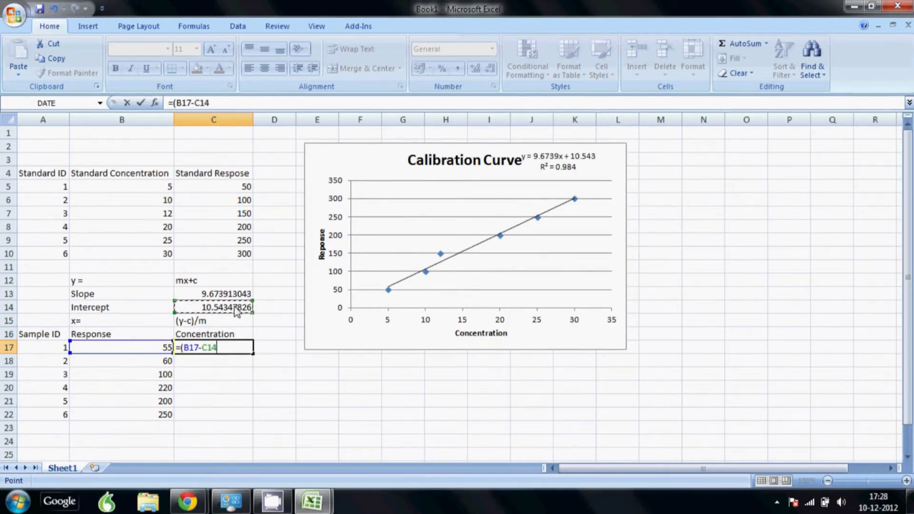
{"action": "type", "text": ")/"}
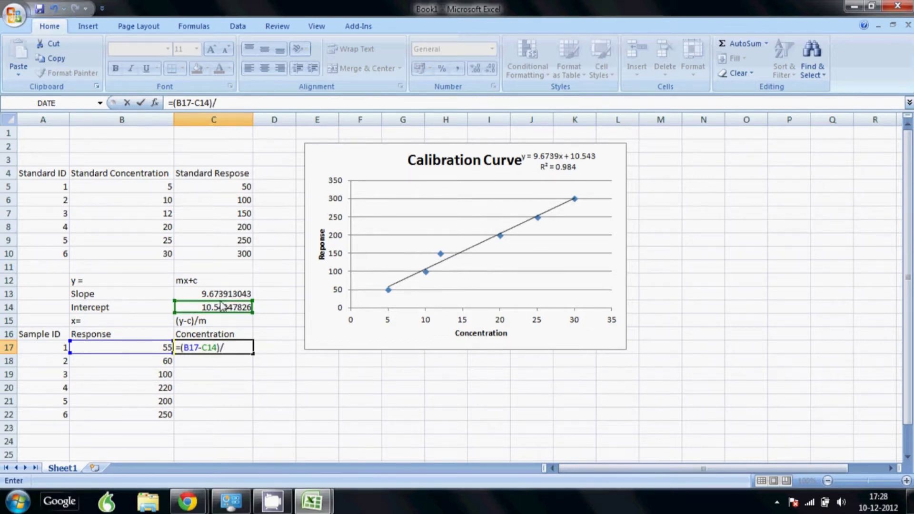
{"action": "left_click", "coordinate": [221, 295]}
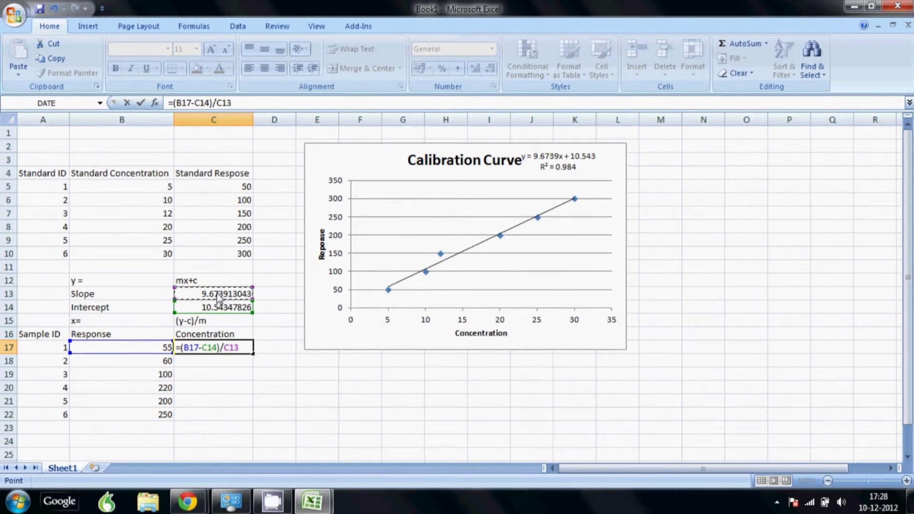
{"action": "key", "text": "Return"}
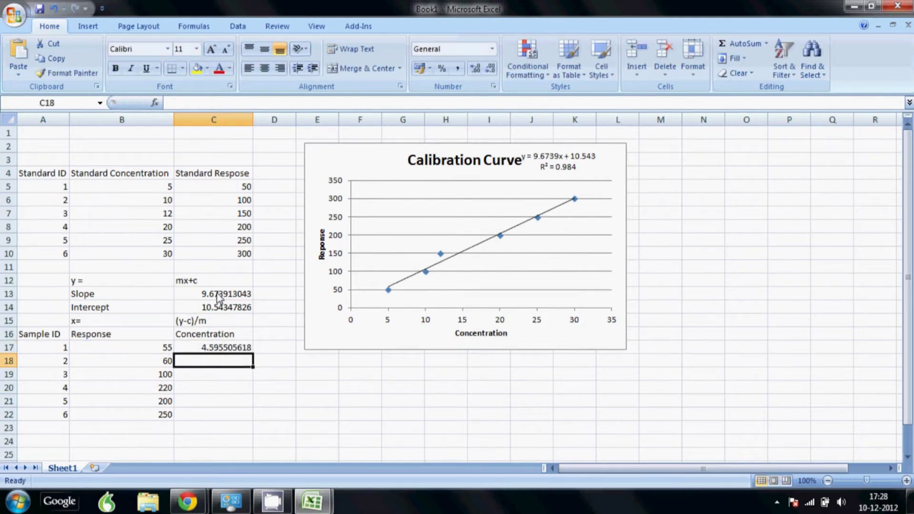
Fill C17's formula down to sample 6 and inspect sample 2's #VALUE! error.
{"action": "left_click", "coordinate": [233, 354]}
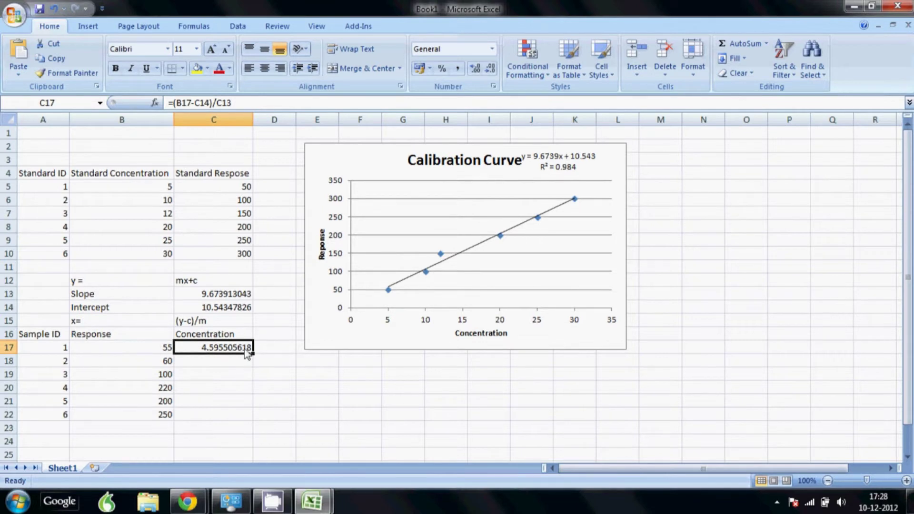
{"action": "left_click_drag", "start_coordinate": [253, 354], "coordinate": [249, 427]}
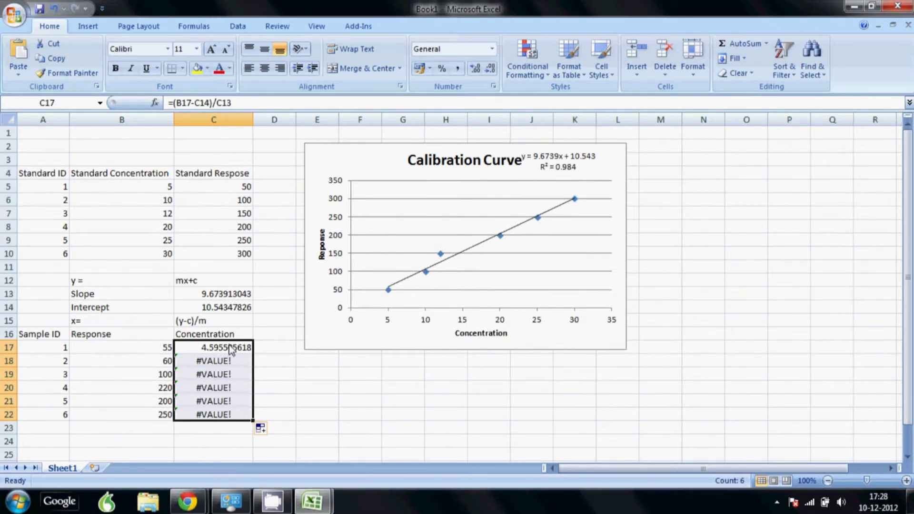
{"action": "double_click", "coordinate": [223, 363]}
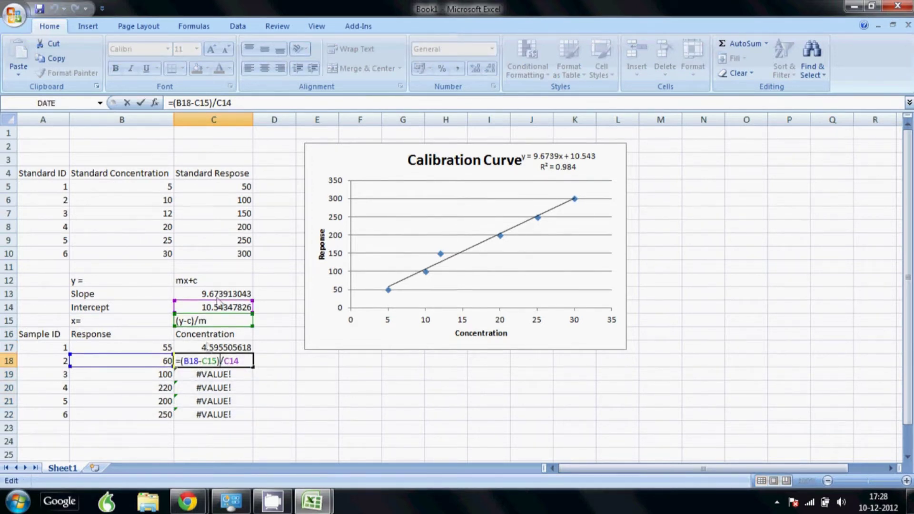
{"action": "key", "text": "Escape"}
{"action": "key", "text": "Up"}
Change C17 to =(B17-$C$14)/$C$13 and fill it down through C22.
{"action": "double_click", "coordinate": [221, 348]}
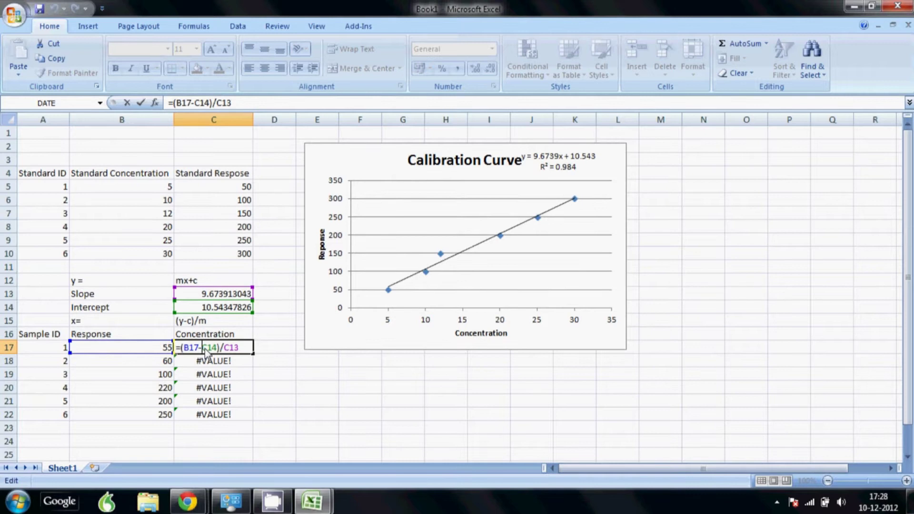
{"action": "type", "text": "$"}
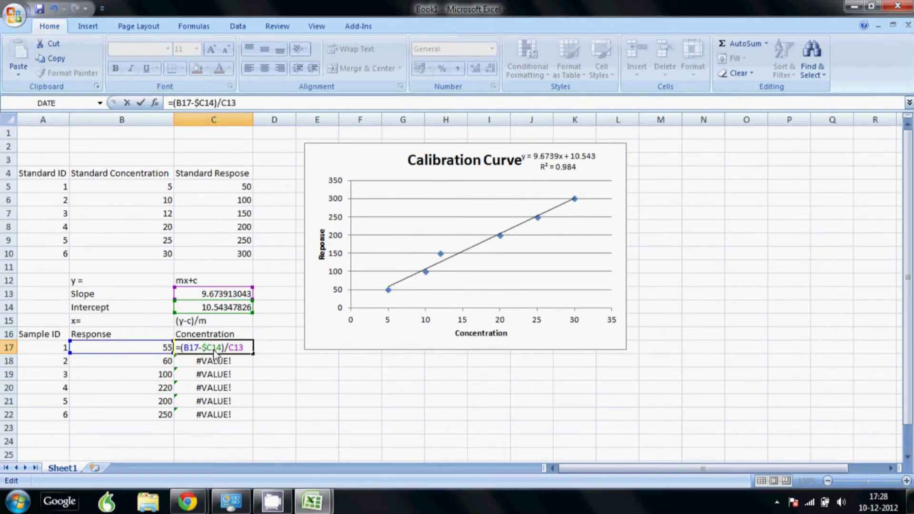
{"action": "left_click", "coordinate": [215, 349]}
{"action": "type", "text": "$"}
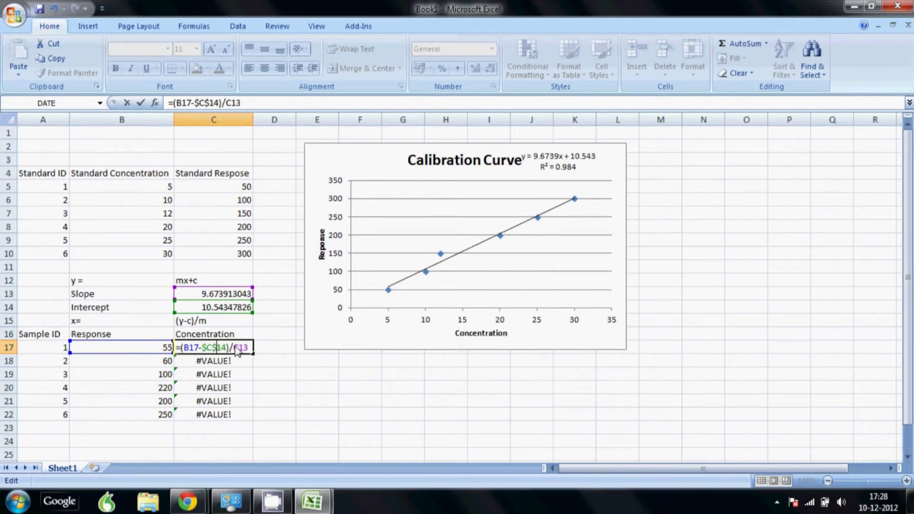
{"action": "left_click", "coordinate": [233, 351]}
{"action": "type", "text": "$"}
{"action": "left_click", "coordinate": [244, 351]}
{"action": "type", "text": "$C$"}
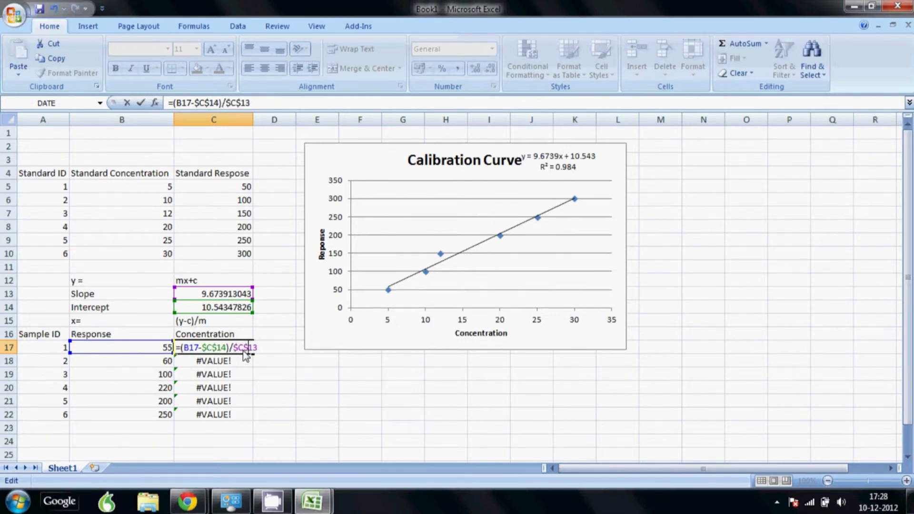
{"action": "key", "text": "Return"}
{"action": "left_click", "coordinate": [244, 352]}
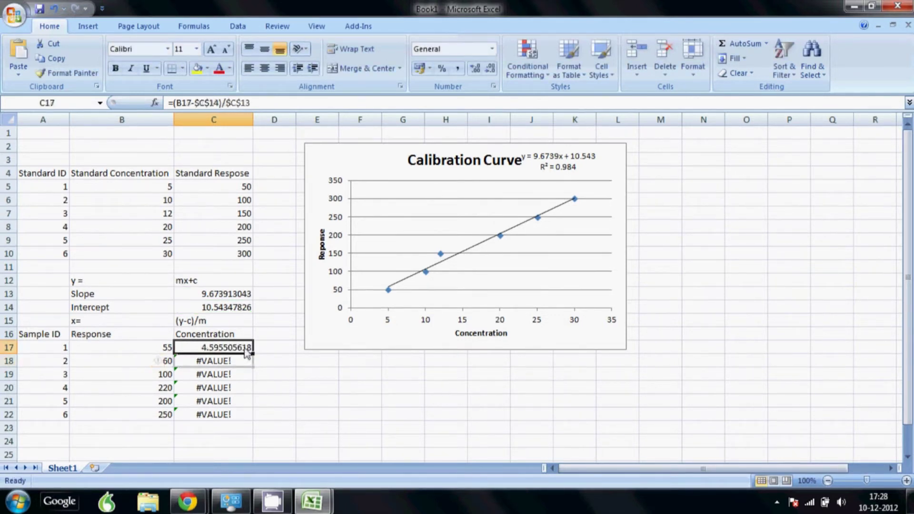
{"action": "left_click_drag", "start_coordinate": [254, 355], "coordinate": [255, 421]}
Verify that the copied formulas in C18:C22 all reference the fixed $C$14 and $C$13.
{"action": "double_click", "coordinate": [238, 361]}
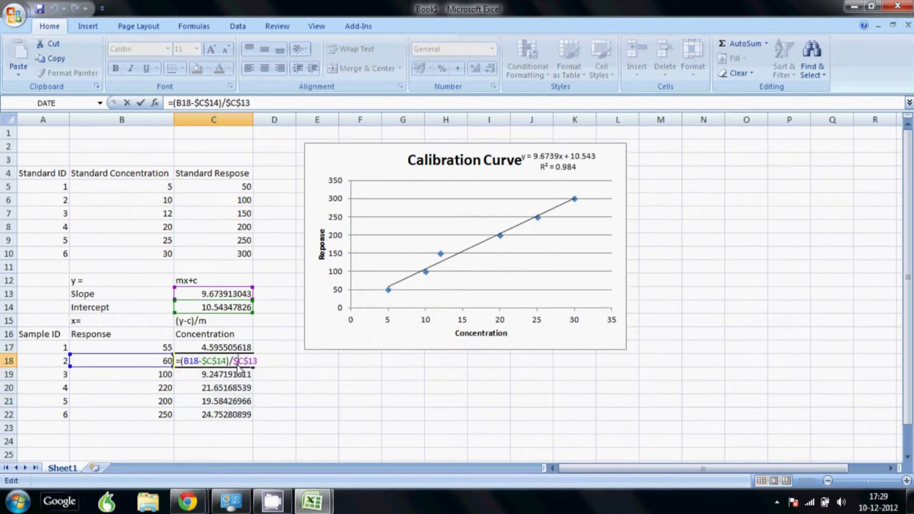
{"action": "double_click", "coordinate": [231, 376]}
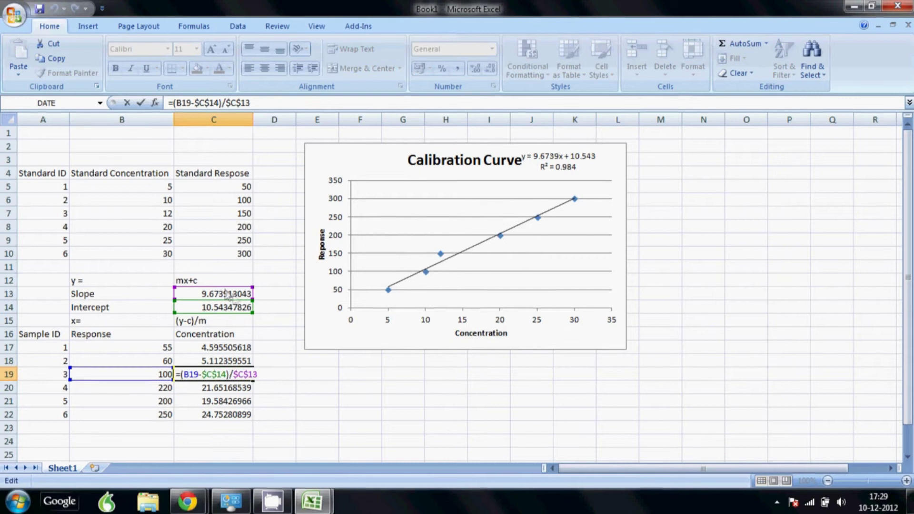
{"action": "double_click", "coordinate": [229, 389]}
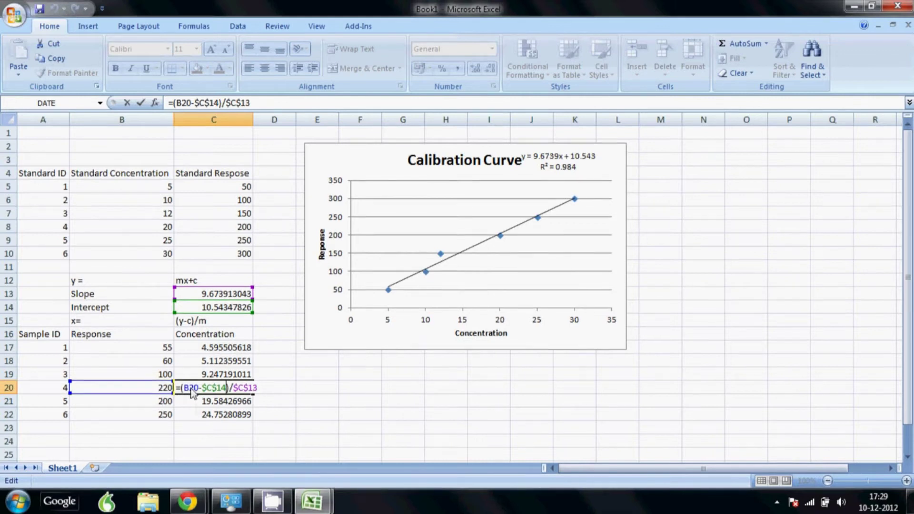
{"action": "double_click", "coordinate": [210, 403]}
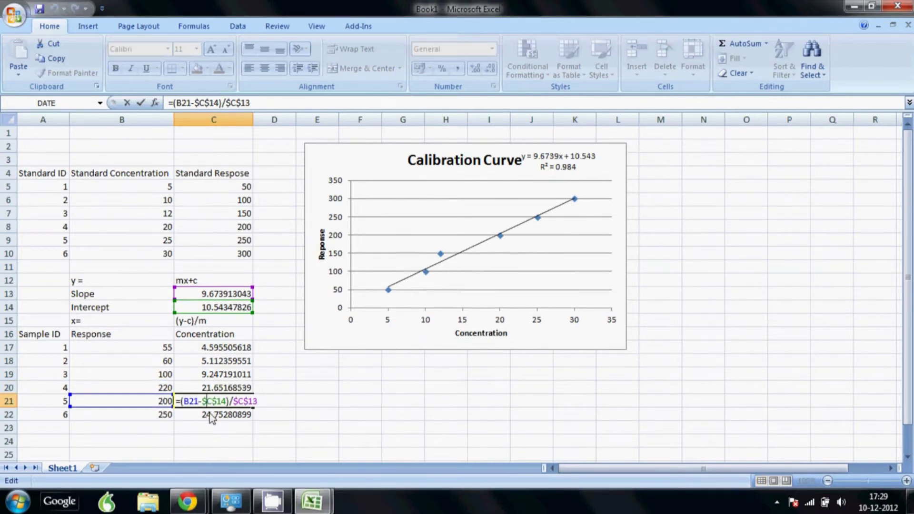
{"action": "double_click", "coordinate": [212, 416]}
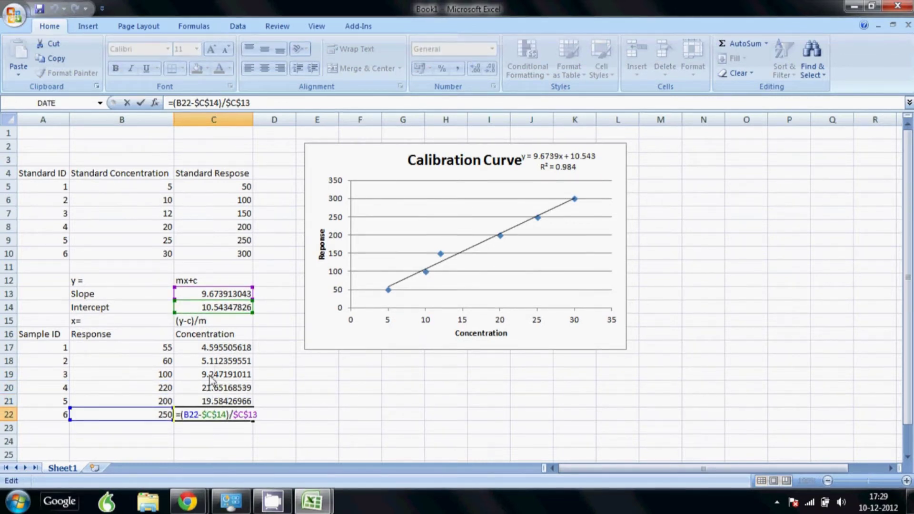
{"action": "left_click", "coordinate": [219, 351]}
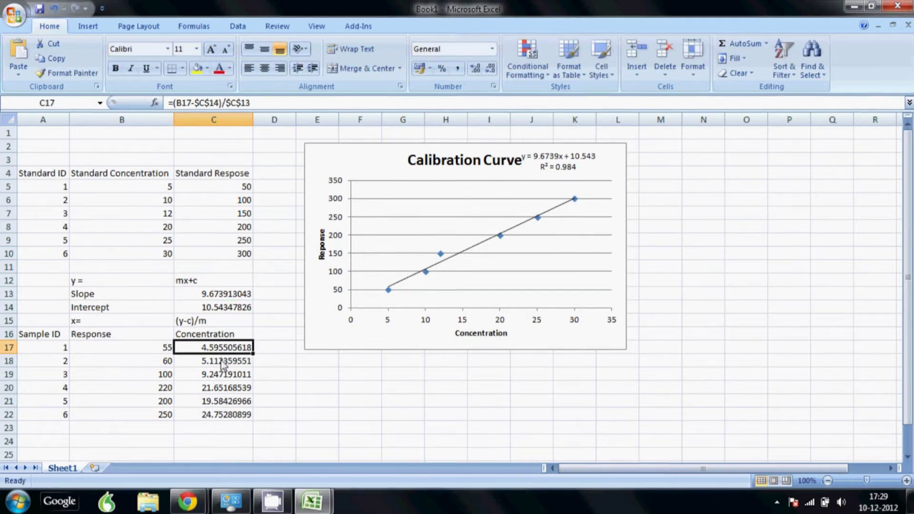
{"action": "left_click_drag", "start_coordinate": [235, 293], "coordinate": [235, 309]}
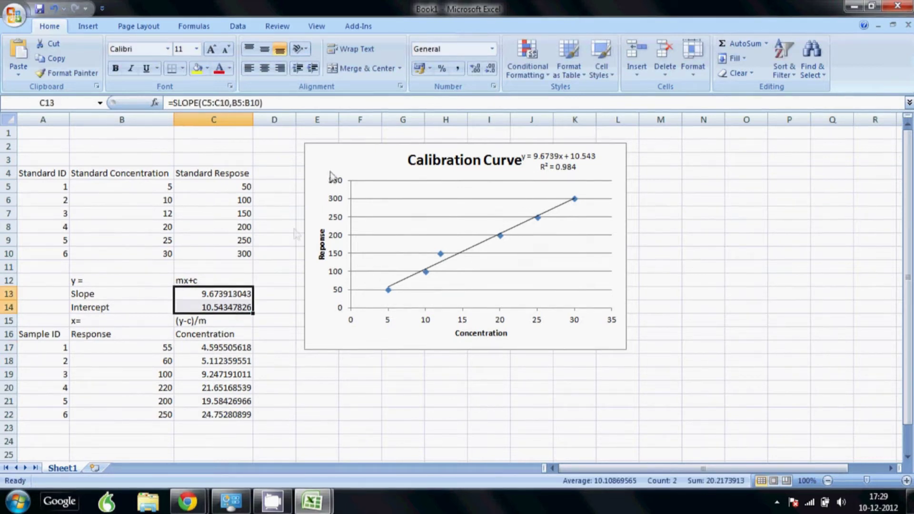
{"action": "left_click", "coordinate": [490, 69]}
{"action": "left_click", "coordinate": [490, 69]}
{"action": "left_click", "coordinate": [491, 70]}
{"action": "left_click", "coordinate": [490, 70]}
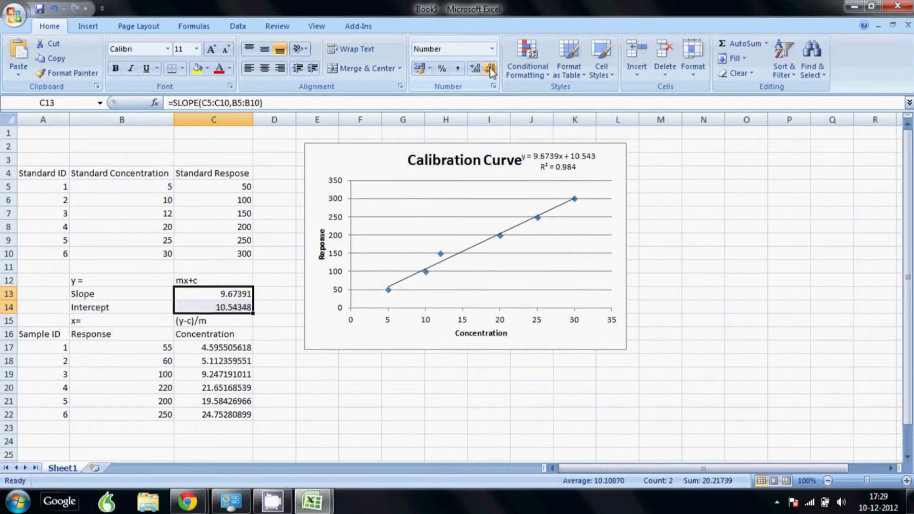
{"action": "left_click", "coordinate": [491, 70]}
{"action": "left_click", "coordinate": [491, 70]}
{"action": "left_click", "coordinate": [490, 70]}
{"action": "left_click", "coordinate": [230, 352]}
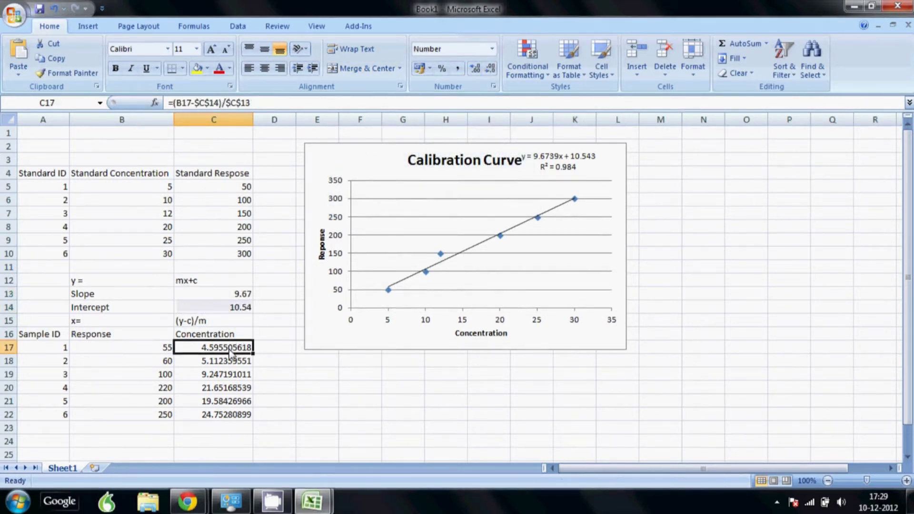
{"action": "left_click", "coordinate": [215, 415], "text": "shift"}
{"action": "left_click", "coordinate": [490, 70]}
{"action": "left_click", "coordinate": [491, 70]}
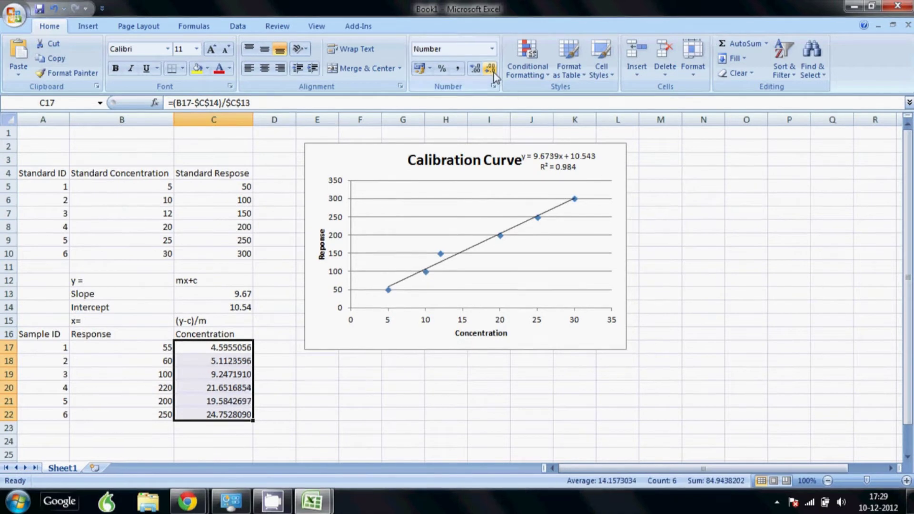
{"action": "left_click", "coordinate": [493, 72]}
{"action": "left_click", "coordinate": [493, 71]}
{"action": "left_click", "coordinate": [493, 71]}
{"action": "left_click", "coordinate": [493, 72]}
{"action": "left_click", "coordinate": [493, 72]}
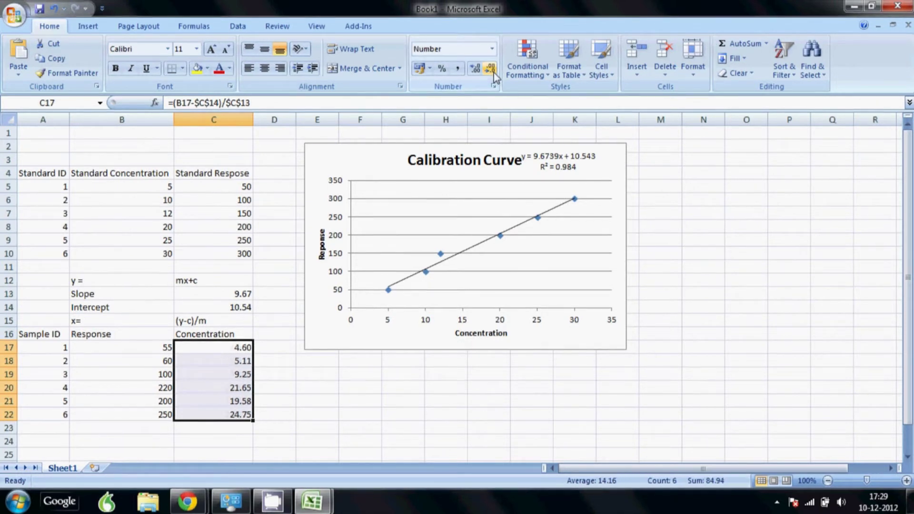
{"action": "left_click", "coordinate": [183, 350]}
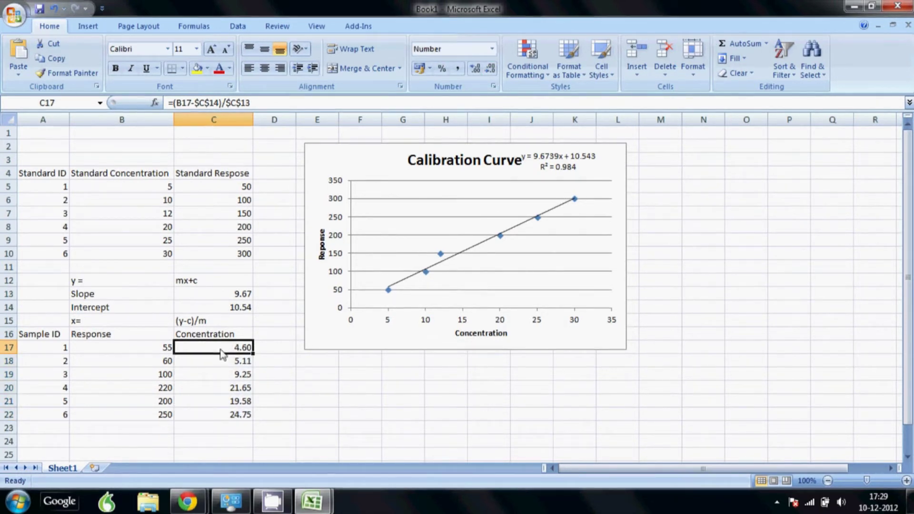
{"action": "left_click", "coordinate": [156, 186]}
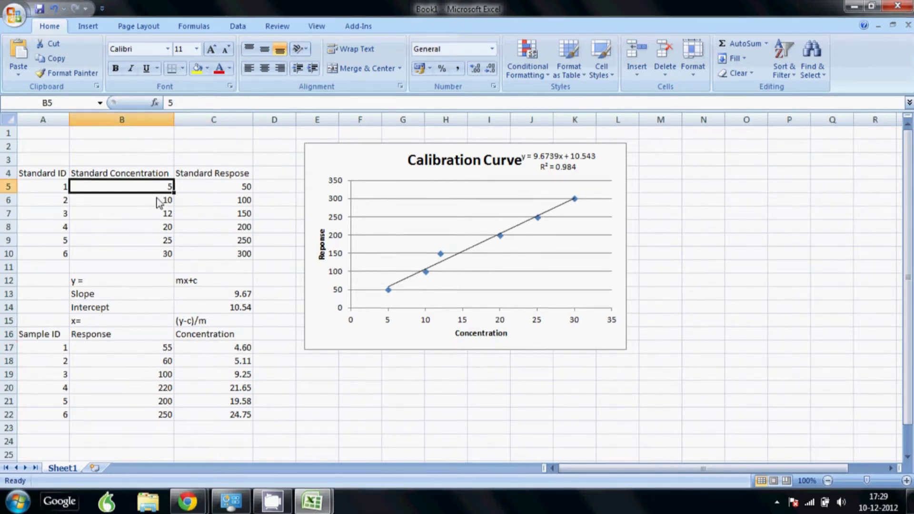
Change the standard concentrations from 5 to 6 and from 12 to 11.
{"action": "type", "text": "6"}
{"action": "key", "text": "Return"}
{"action": "key", "text": "Return"}
{"action": "type", "text": "11"}
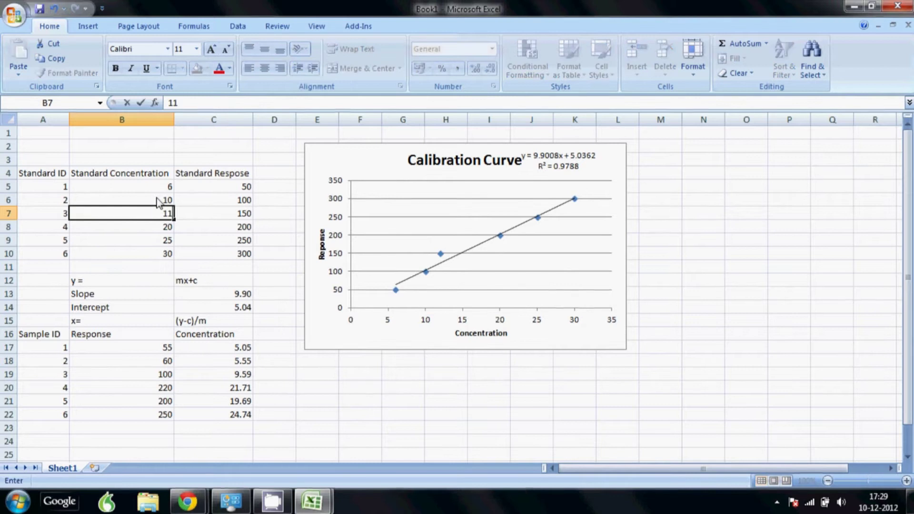
{"action": "key", "text": "Return"}
{"action": "key", "text": "Return"}
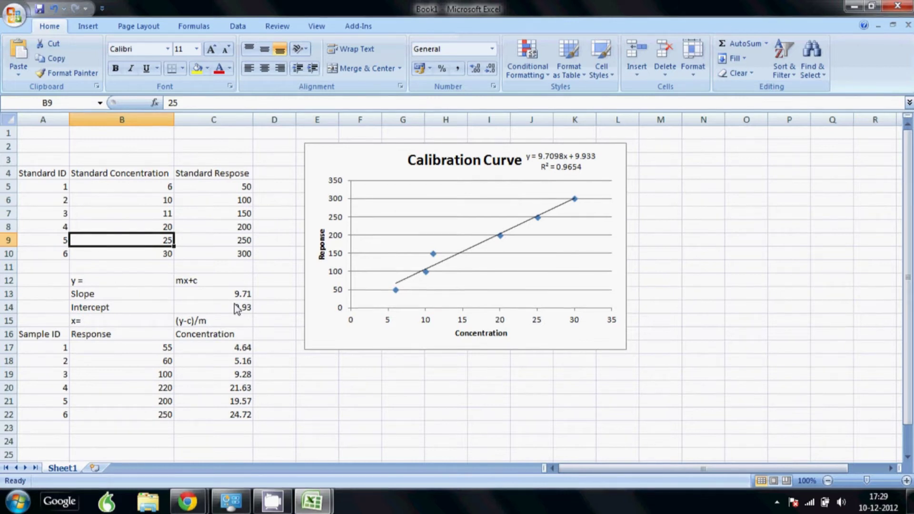
Set sample 2's response to 65 and make a row above the tables taller.
{"action": "left_click", "coordinate": [122, 350]}
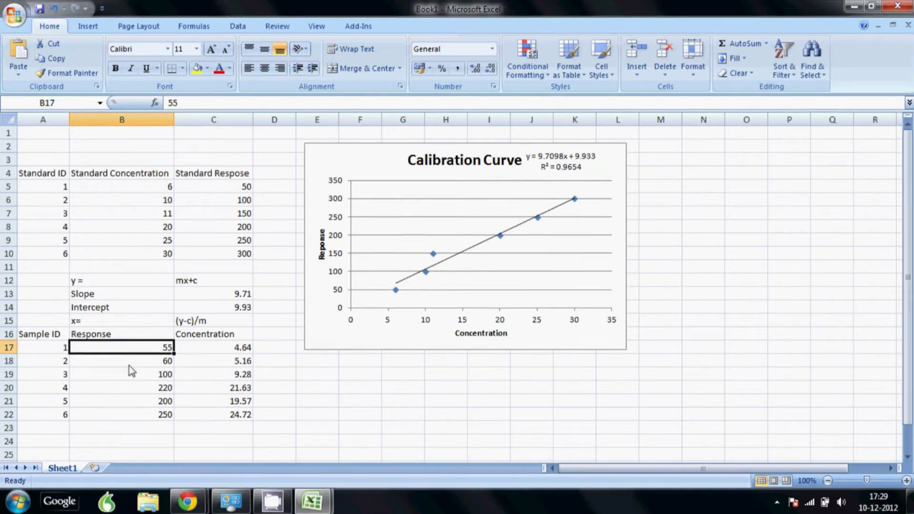
{"action": "left_click", "coordinate": [128, 365]}
{"action": "type", "text": "65"}
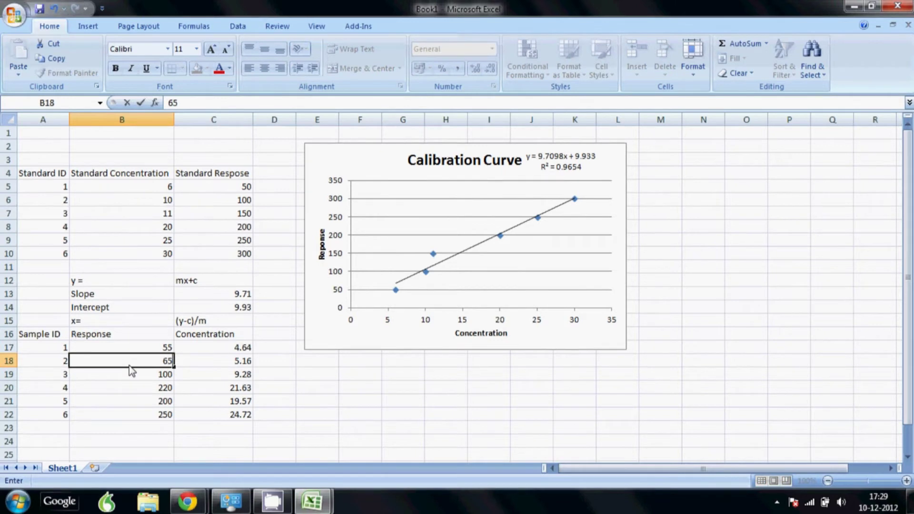
{"action": "key", "text": "Return"}
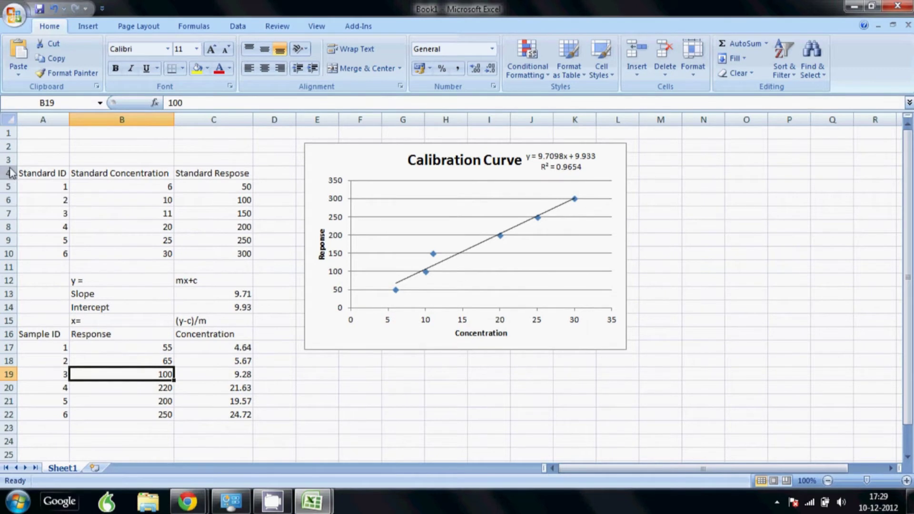
{"action": "left_click_drag", "start_coordinate": [8, 166], "coordinate": [10, 328]}
Shorten the calibration chart and move it to the sheet's left edge.
{"action": "scroll", "coordinate": [499, 295], "scroll_direction": "down", "scroll_amount": 3}
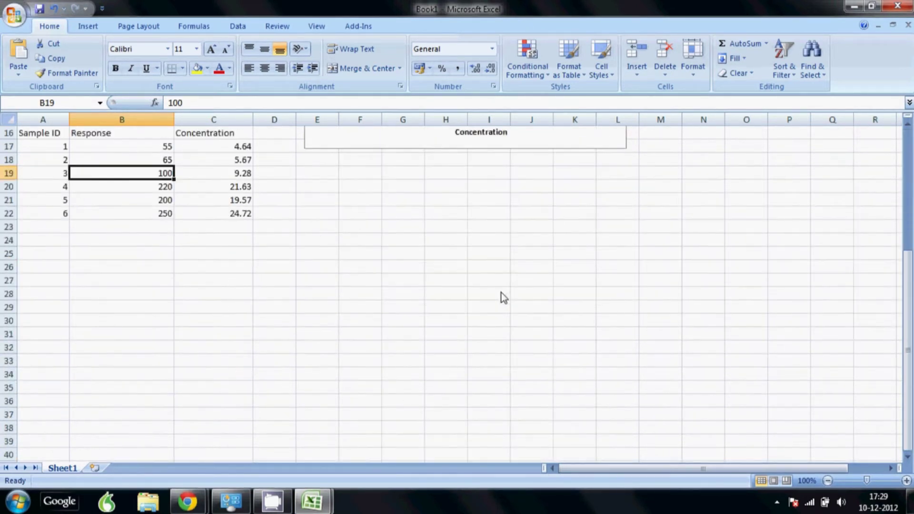
{"action": "left_click", "coordinate": [480, 212]}
{"action": "left_click_drag", "start_coordinate": [464, 229], "coordinate": [465, 150]}
{"action": "scroll", "coordinate": [464, 191], "scroll_direction": "up", "scroll_amount": 3}
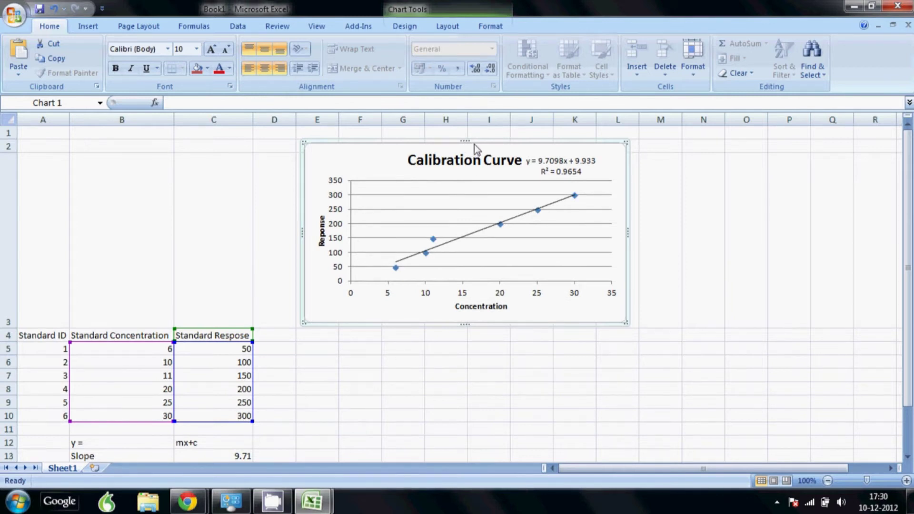
{"action": "left_click_drag", "start_coordinate": [474, 144], "coordinate": [200, 151]}
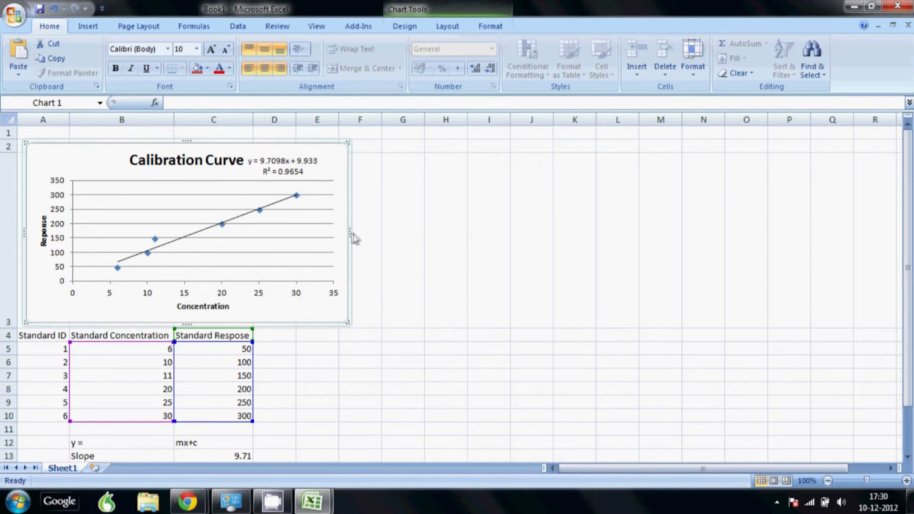
{"action": "left_click_drag", "start_coordinate": [353, 234], "coordinate": [247, 241]}
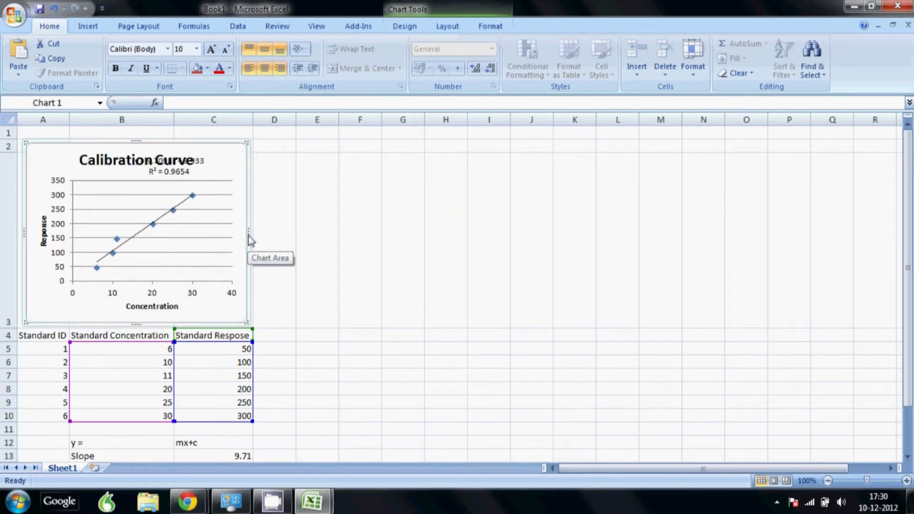
{"action": "key", "text": "ctrl+z"}
Widen columns B and C, then narrow the chart to end at column C.
{"action": "left_click_drag", "start_coordinate": [174, 120], "coordinate": [212, 120]}
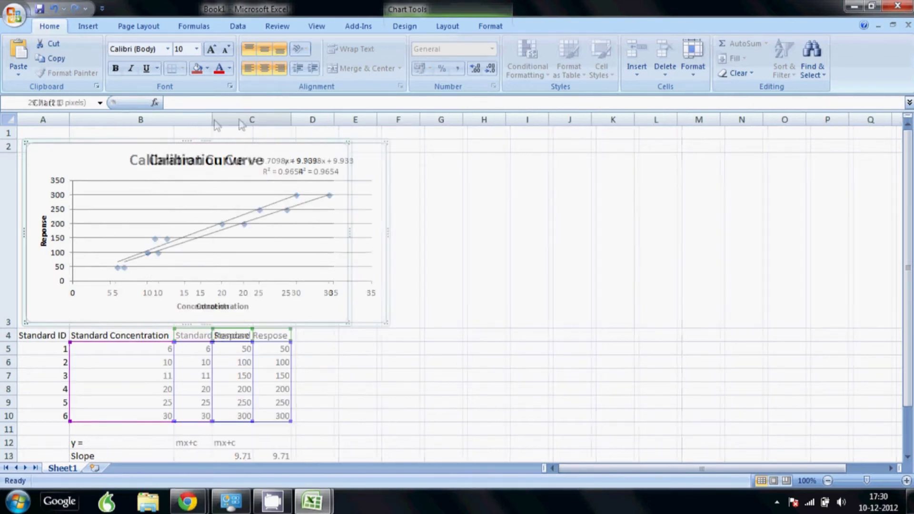
{"action": "left_click_drag", "start_coordinate": [291, 119], "coordinate": [409, 119]}
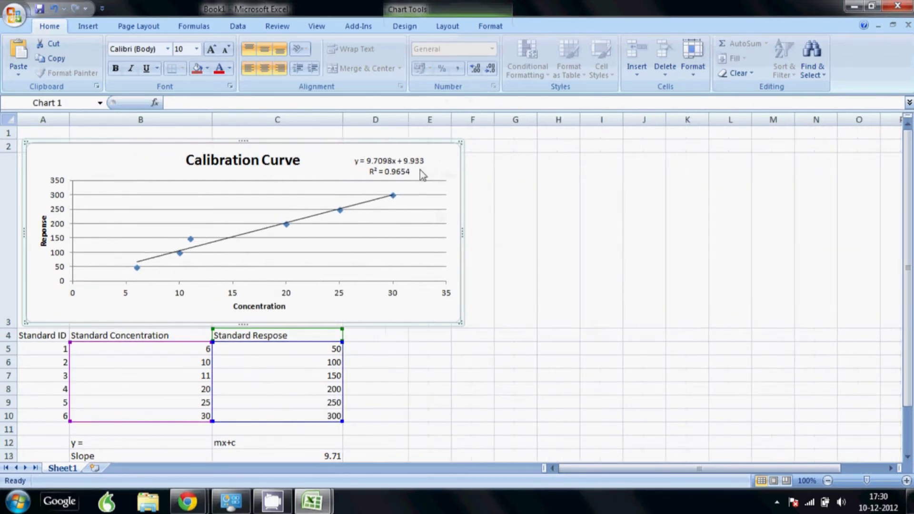
{"action": "left_click_drag", "start_coordinate": [462, 234], "coordinate": [341, 247]}
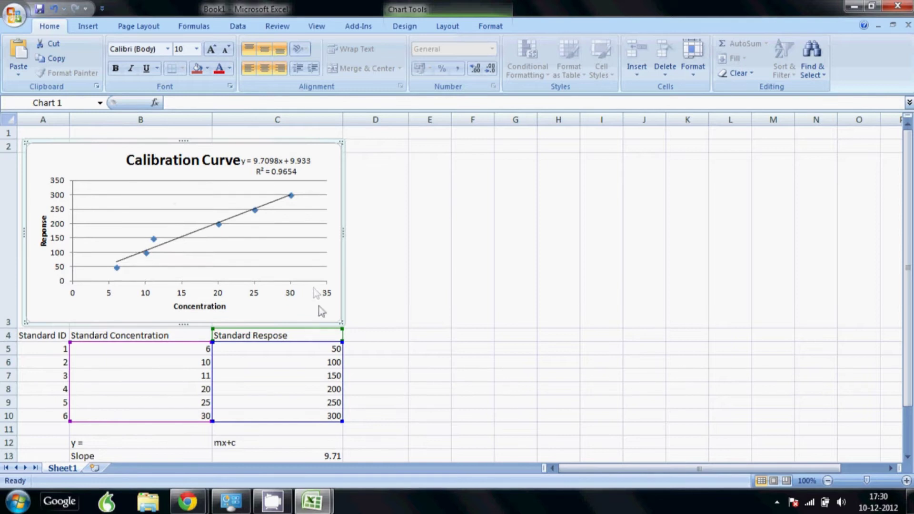
{"action": "left_click", "coordinate": [394, 312]}
Type the heading 'Dilution' into cell A24 below the sample concentration table.
{"action": "scroll", "coordinate": [265, 279], "scroll_direction": "down", "scroll_amount": 1}
{"action": "scroll", "coordinate": [269, 280], "scroll_direction": "up", "scroll_amount": 1}
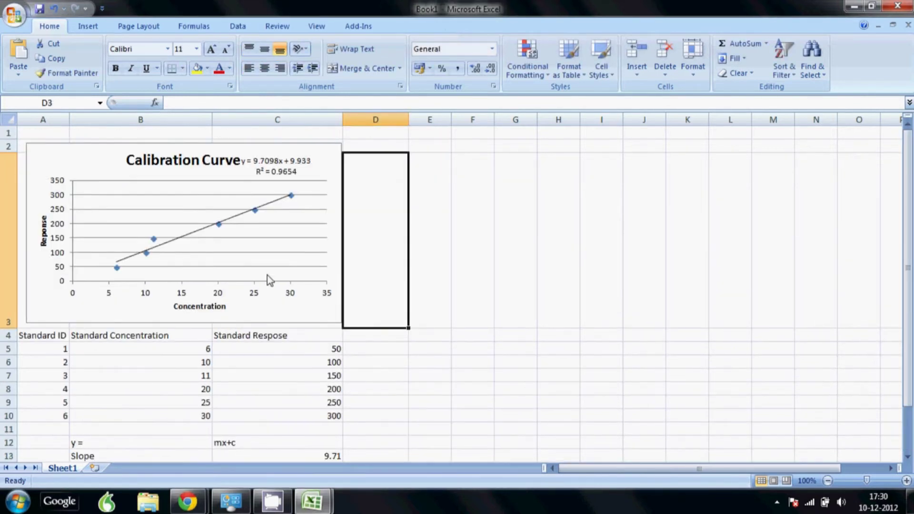
{"action": "scroll", "coordinate": [265, 280], "scroll_direction": "down", "scroll_amount": 1}
{"action": "scroll", "coordinate": [198, 240], "scroll_direction": "up", "scroll_amount": 1}
{"action": "left_click", "coordinate": [354, 401]}
{"action": "scroll", "coordinate": [397, 361], "scroll_direction": "down", "scroll_amount": 2}
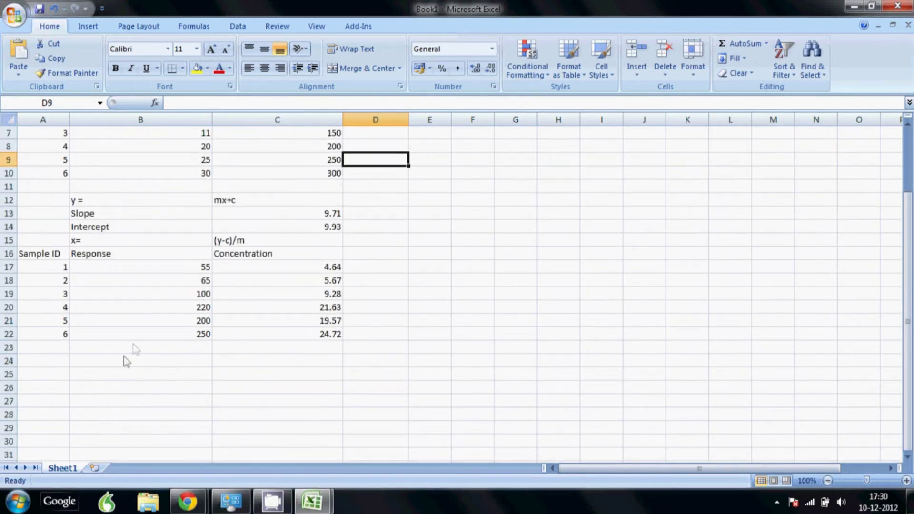
{"action": "left_click", "coordinate": [55, 359]}
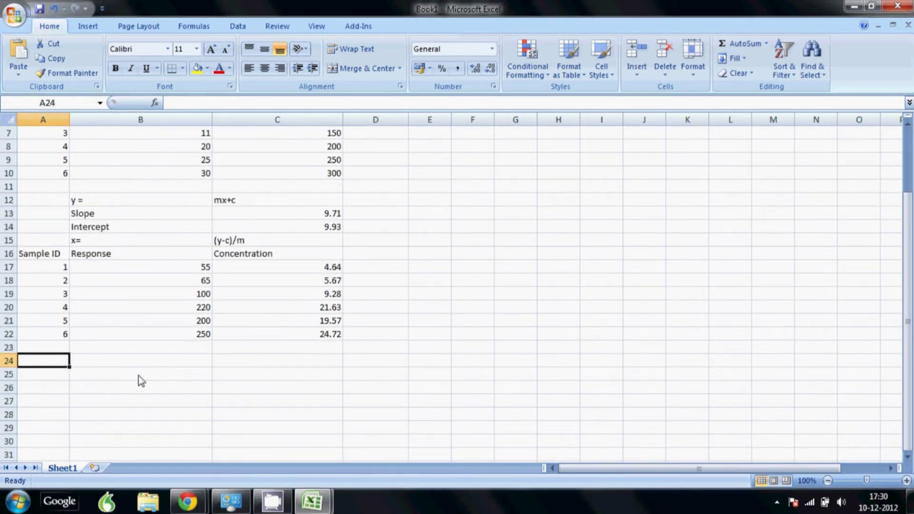
{"action": "type", "text": "Dilutio"}
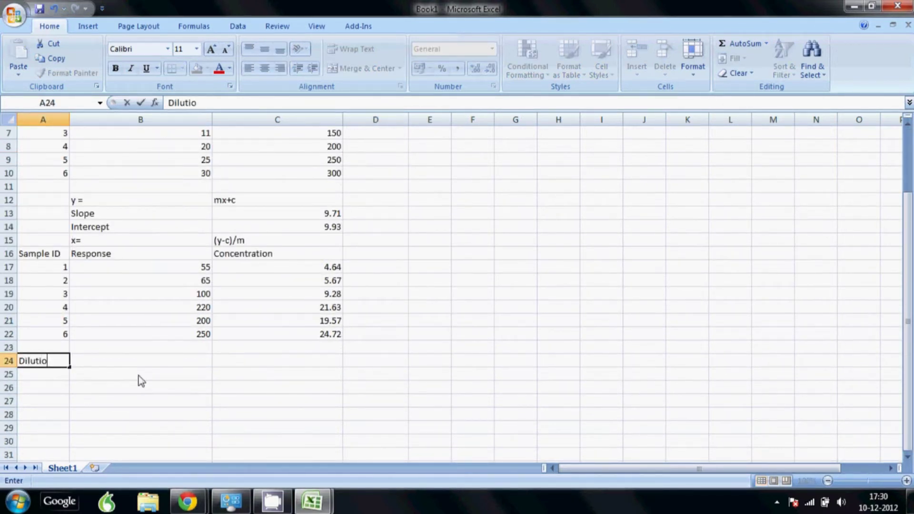
{"action": "type", "text": "n"}
{"action": "key", "text": "Return"}
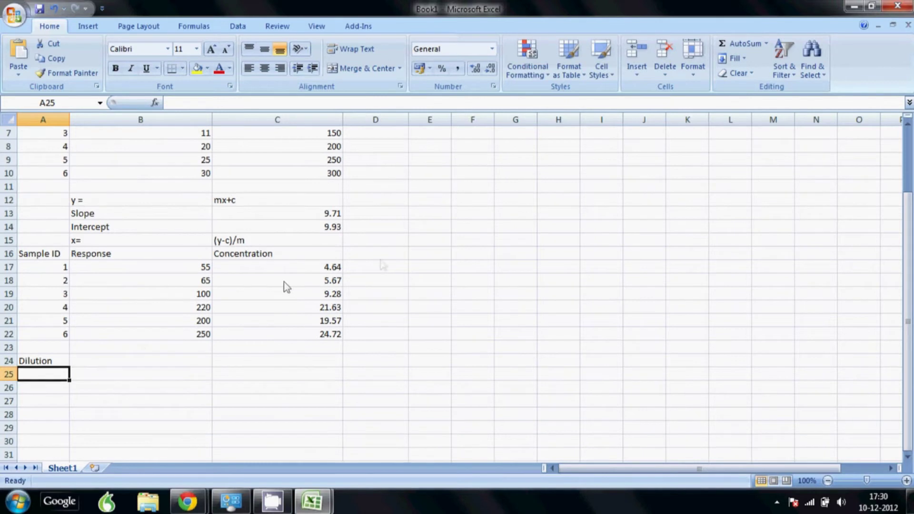
{"action": "scroll", "coordinate": [271, 314], "scroll_direction": "up", "scroll_amount": 2}
{"action": "scroll", "coordinate": [249, 322], "scroll_direction": "down", "scroll_amount": 3}
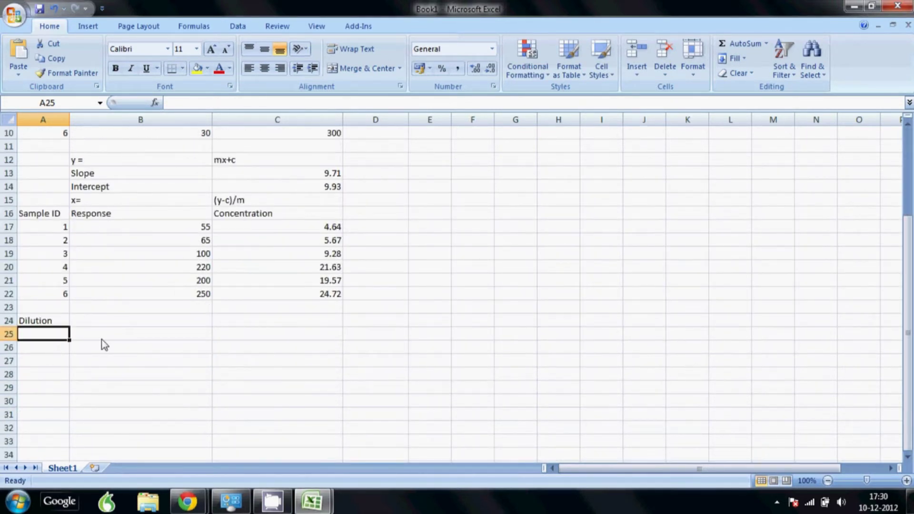
{"action": "left_click", "coordinate": [106, 336]}
{"action": "left_click", "coordinate": [63, 346]}
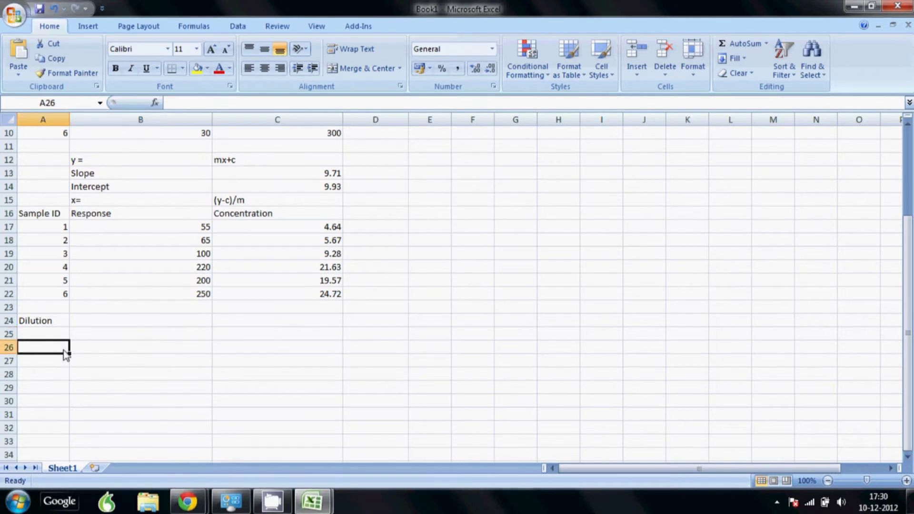
Add dilution column headers: units, weight or aliquot taken, and diluted to.
{"action": "type", "text": "unitds"}
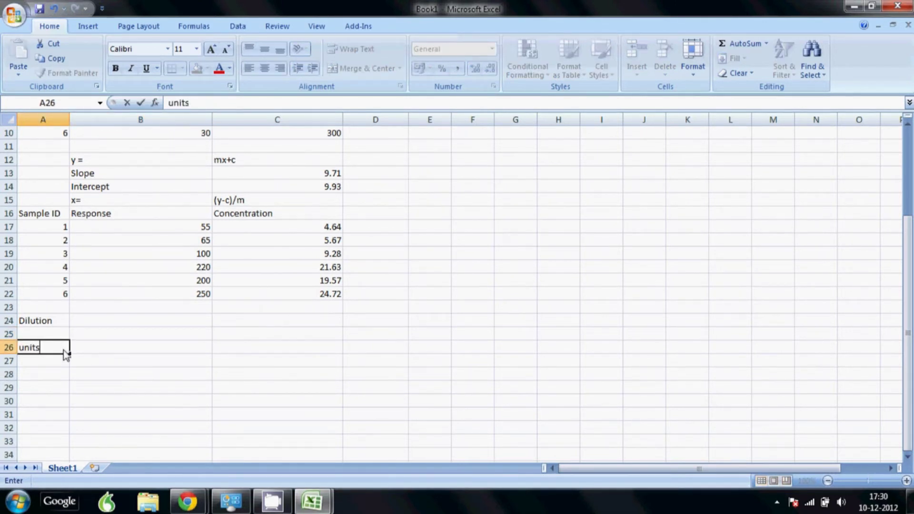
{"action": "key", "text": "Tab"}
{"action": "type", "text": "w"}
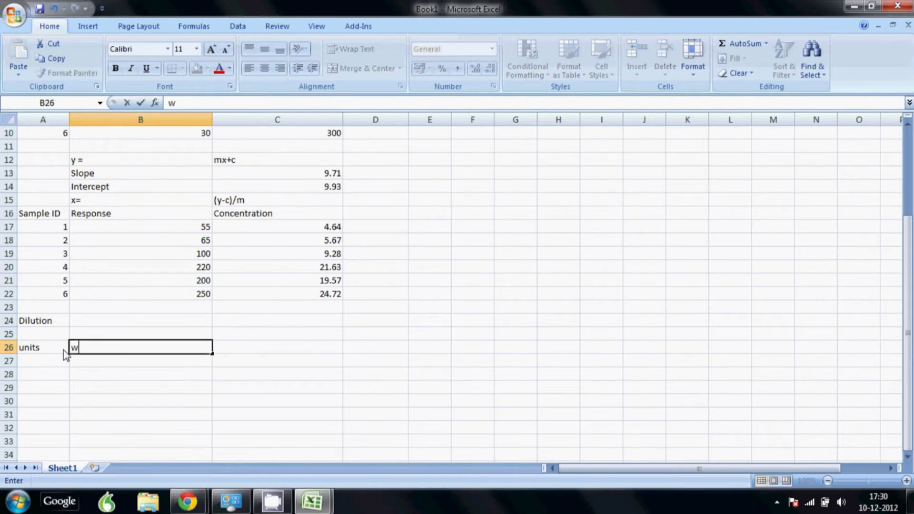
{"action": "type", "text": "eight or aliquot"}
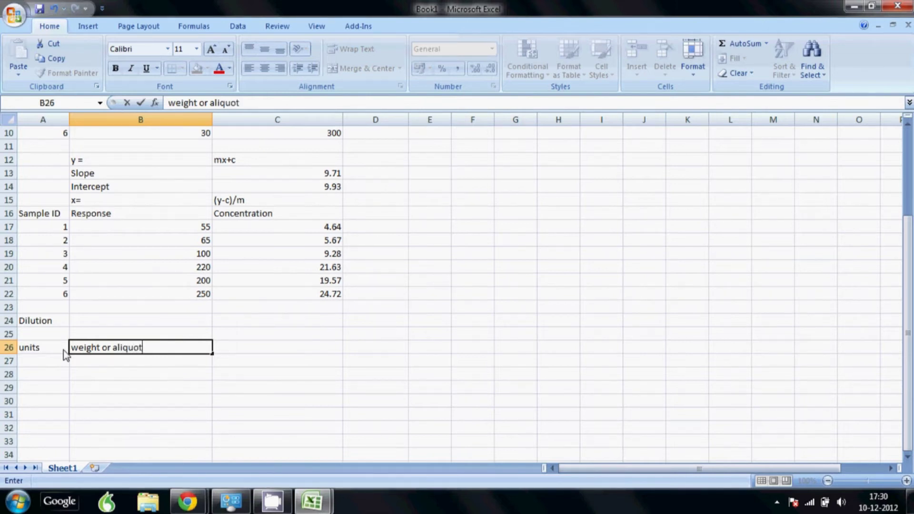
{"action": "type", "text": "aken"}
{"action": "key", "text": "Tab"}
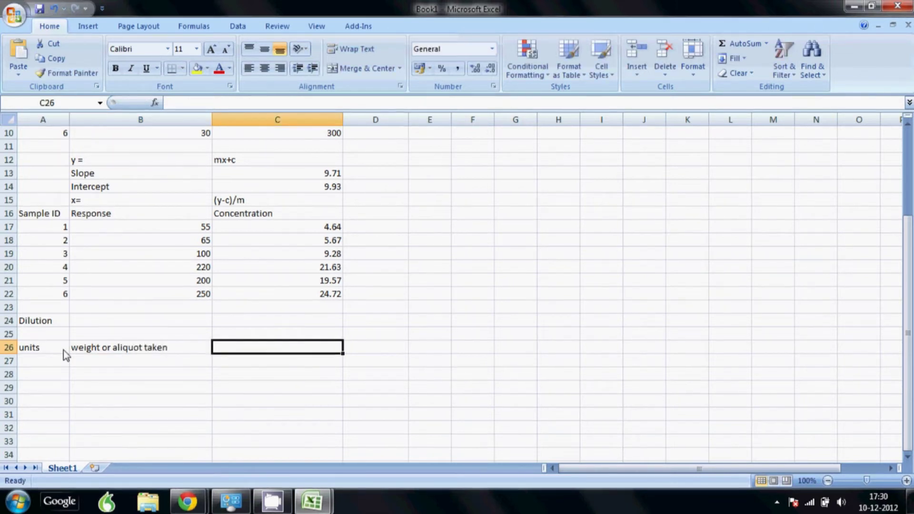
{"action": "type", "text": "d"}
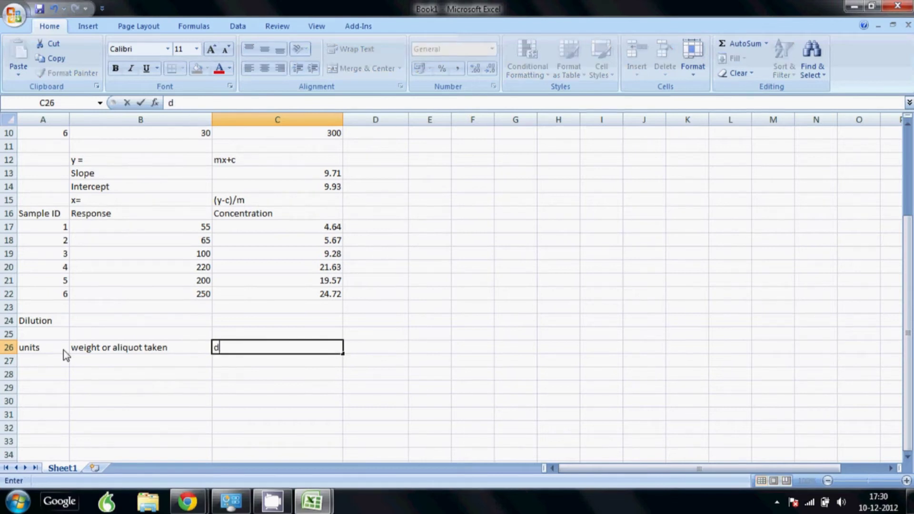
{"action": "type", "text": "iluted to"}
{"action": "key", "text": "Return"}
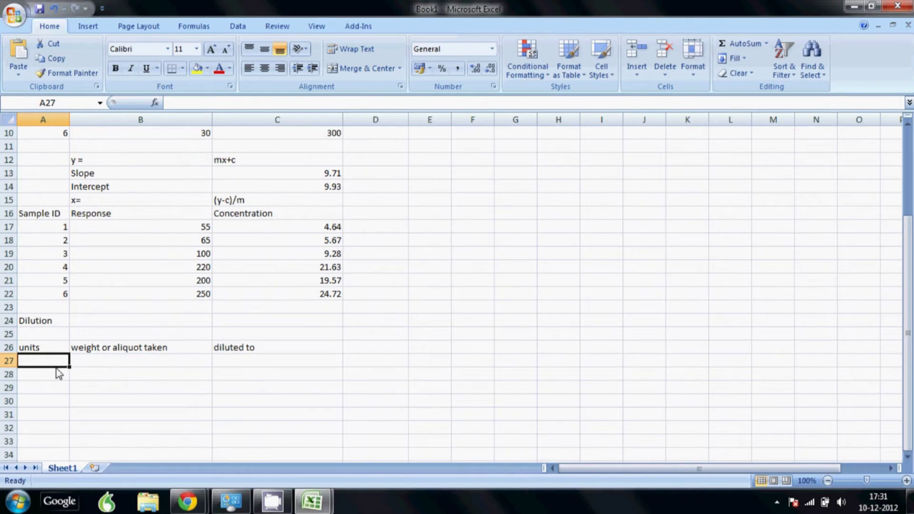
Enter the unit gm in row 27 and ml in rows 28–30.
{"action": "type", "text": "gm"}
{"action": "key", "text": "Return"}
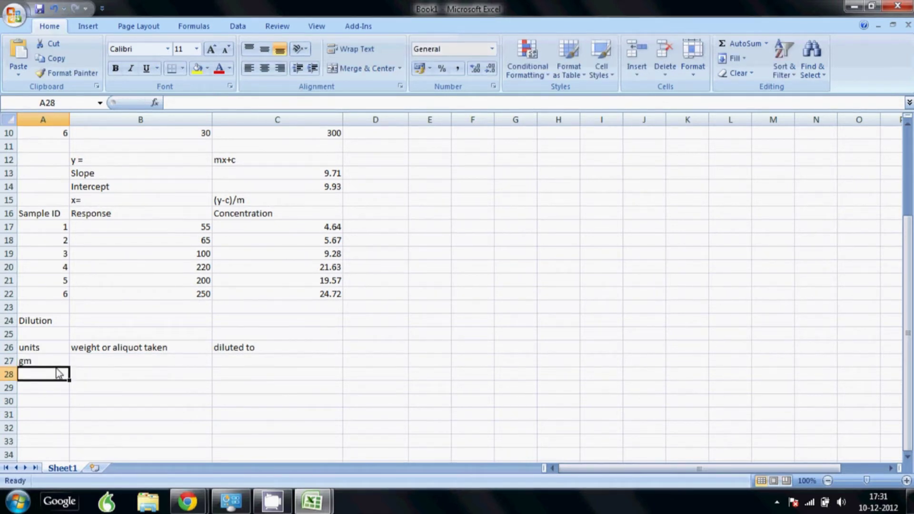
{"action": "type", "text": "ml"}
{"action": "key", "text": "Return"}
{"action": "type", "text": "ml"}
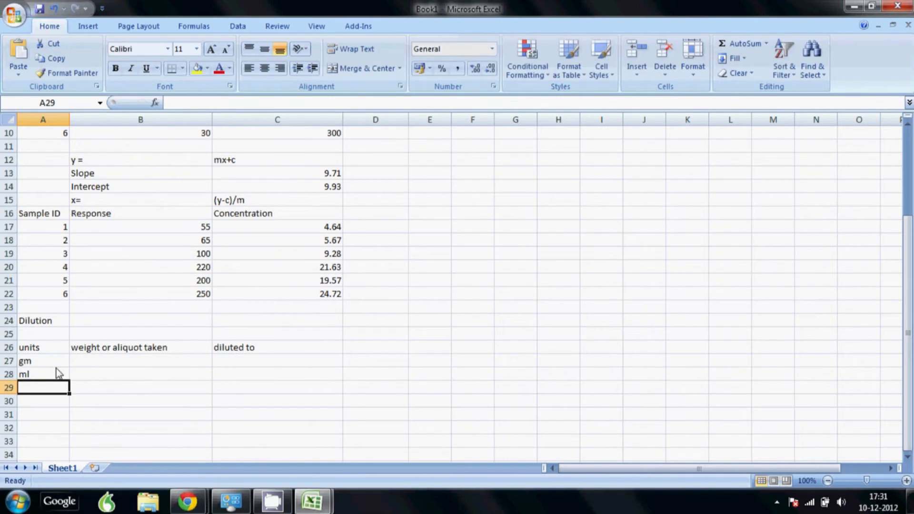
{"action": "key", "text": "Return"}
{"action": "type", "text": "ml"}
{"action": "key", "text": "Return"}
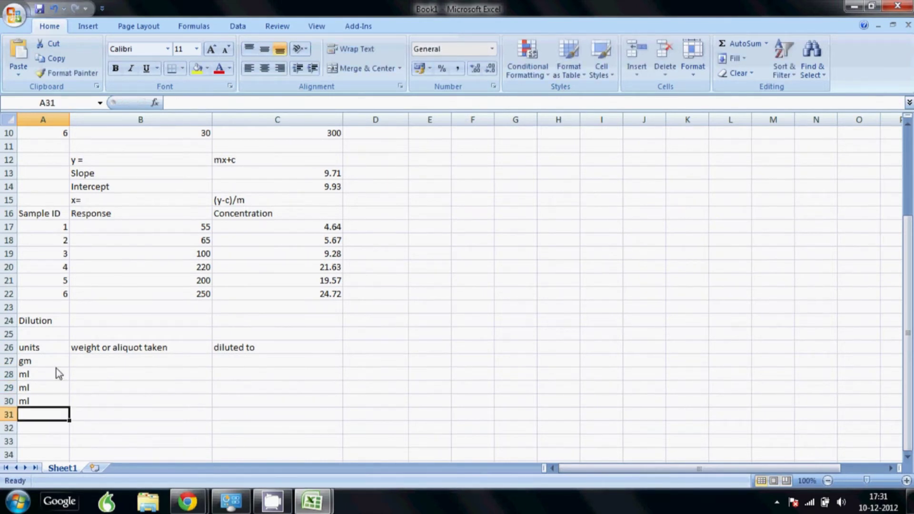
Give rows 27–30 an aliquot taken of 1 and a diluted-to volume of 10.
{"action": "key", "text": "Up"}
{"action": "key", "text": "Up"}
{"action": "key", "text": "Up"}
{"action": "key", "text": "Up"}
{"action": "key", "text": "Right"}
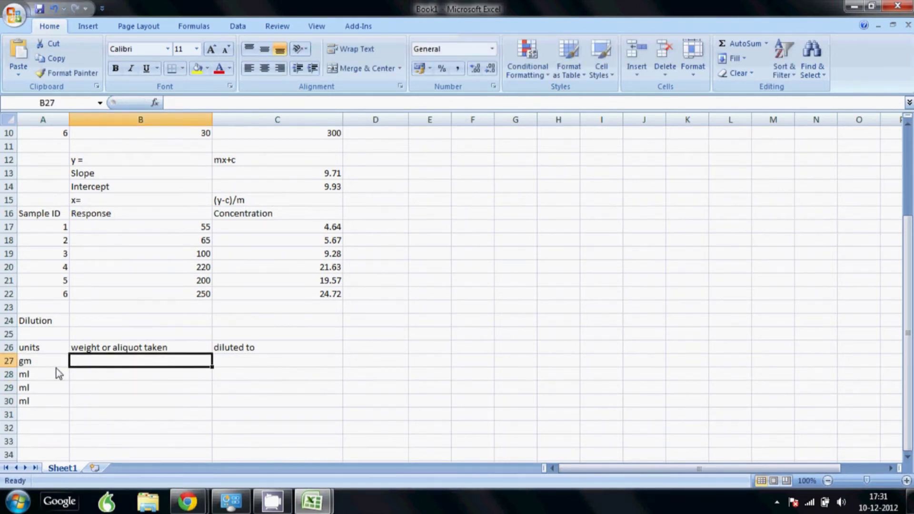
{"action": "type", "text": "1"}
{"action": "key", "text": "Tab"}
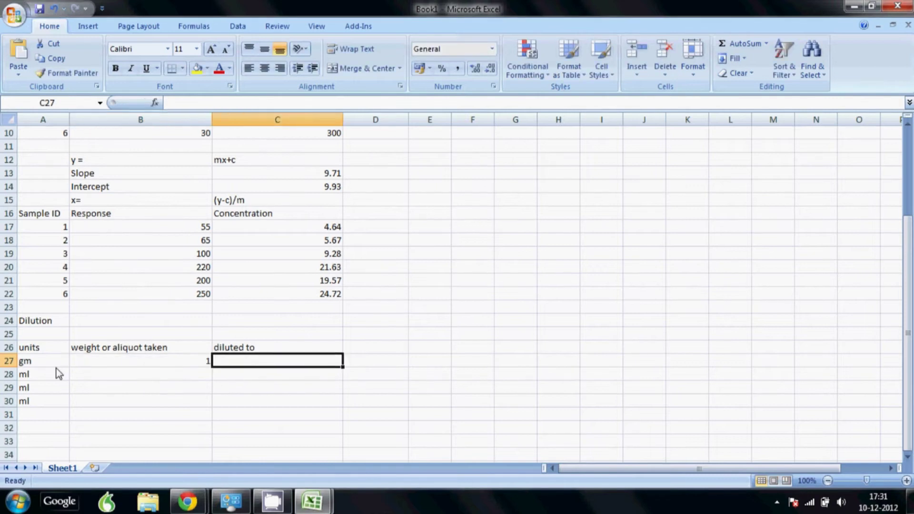
{"action": "type", "text": "10"}
{"action": "key", "text": "Return"}
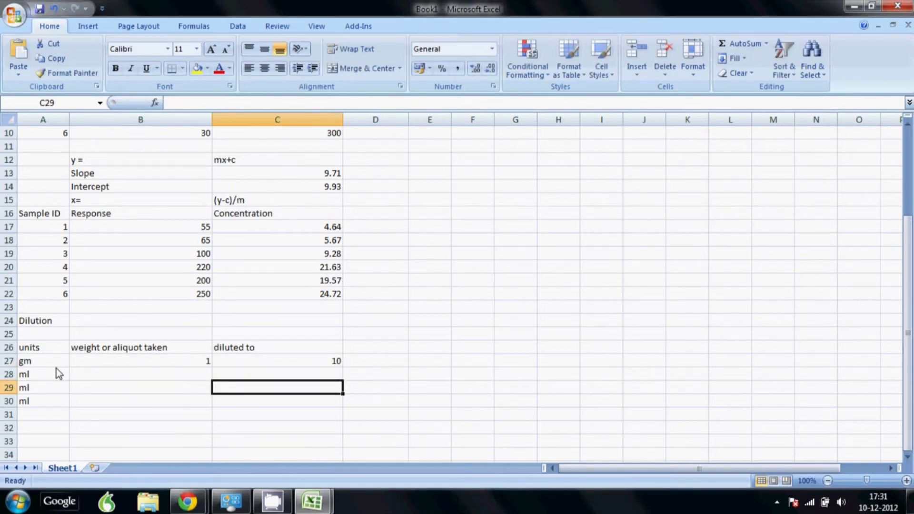
{"action": "key", "text": "Left"}
{"action": "type", "text": "1"}
{"action": "key", "text": "Tab"}
{"action": "type", "text": "10"}
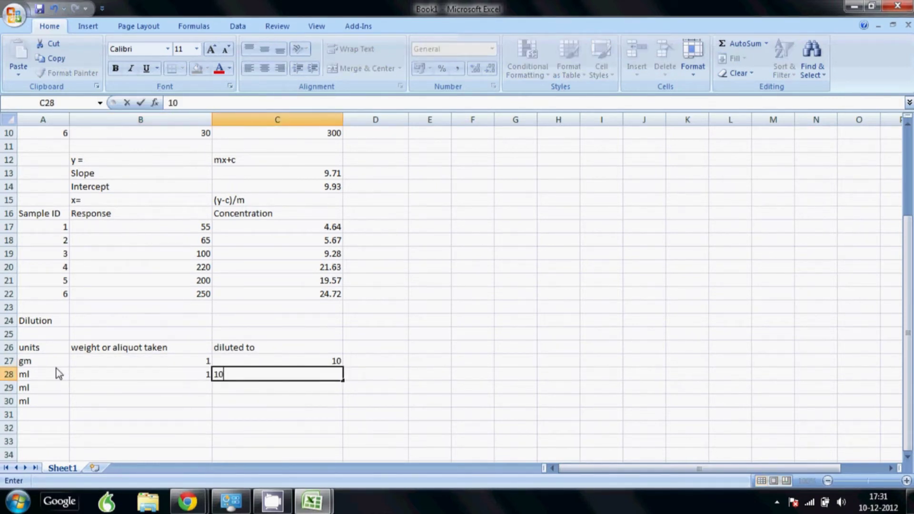
{"action": "key", "text": "Return"}
{"action": "key", "text": "Left"}
{"action": "type", "text": "1"}
{"action": "key", "text": "Tab"}
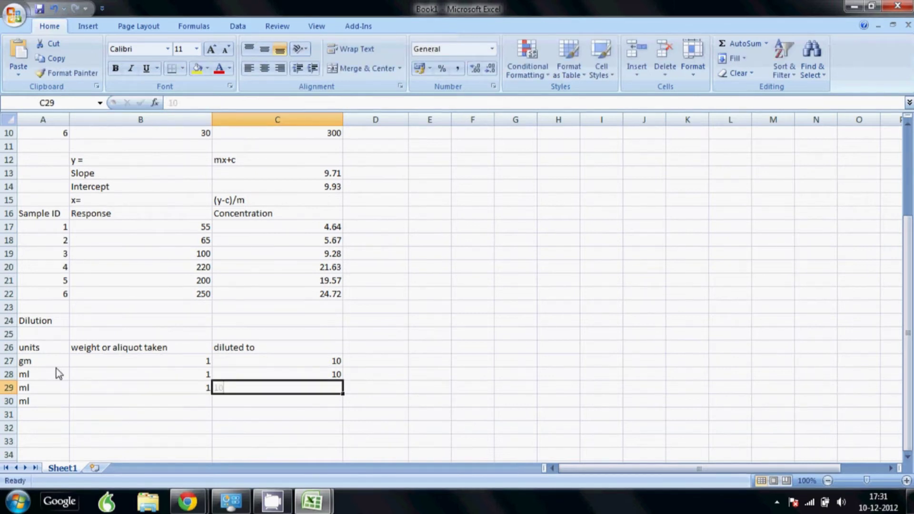
{"action": "type", "text": "10"}
{"action": "key", "text": "Return"}
{"action": "key", "text": "Left"}
{"action": "type", "text": "1"}
{"action": "key", "text": "Tab"}
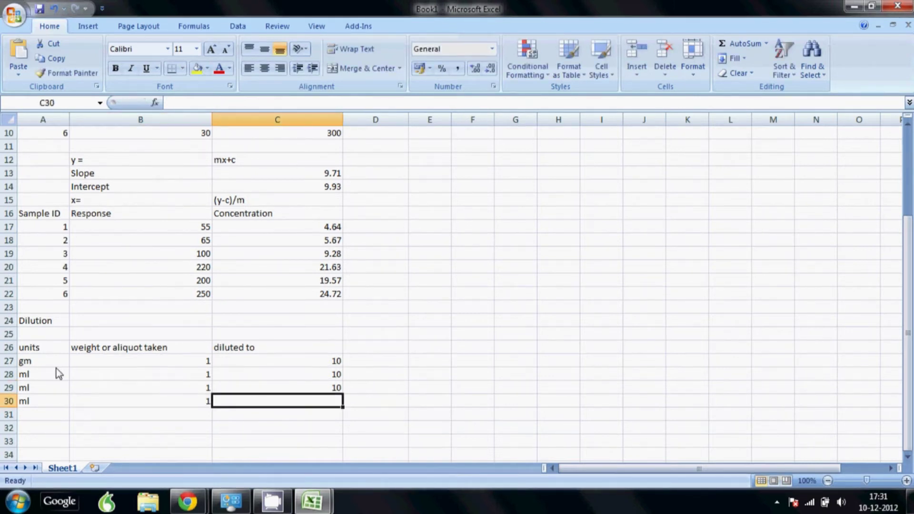
{"action": "type", "text": "10"}
{"action": "key", "text": "Return"}
{"action": "key", "text": "Left"}
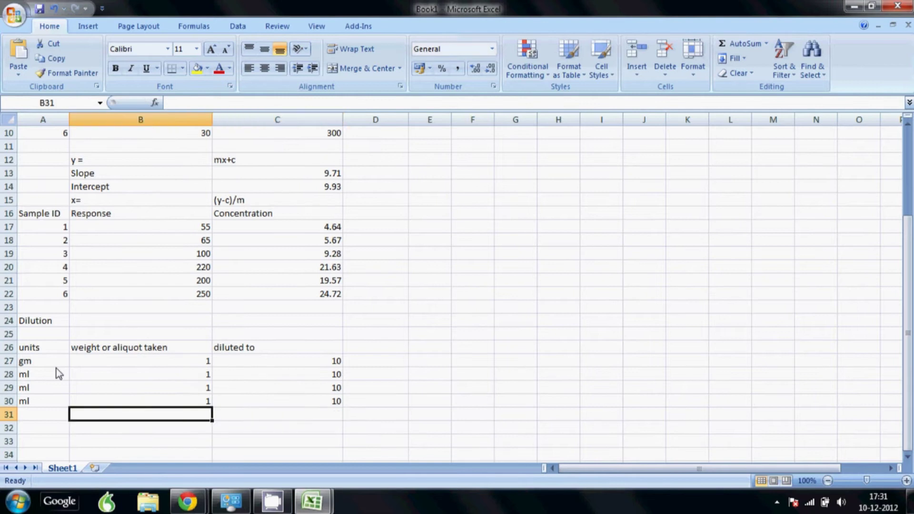
{"action": "key", "text": "Down"}
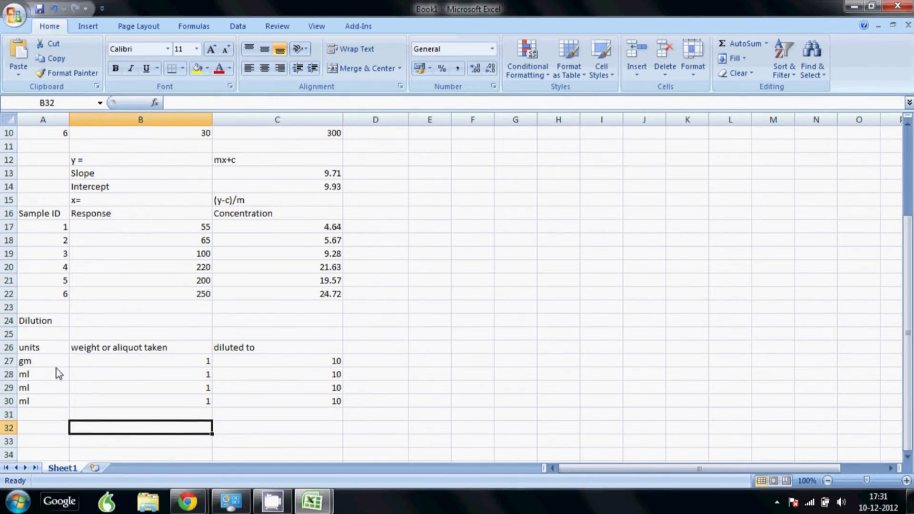
Label B32 as DF and begin the C32 formula with =C30/B30*C29/B29.
{"action": "type", "text": "DF"}
{"action": "key", "text": "Tab"}
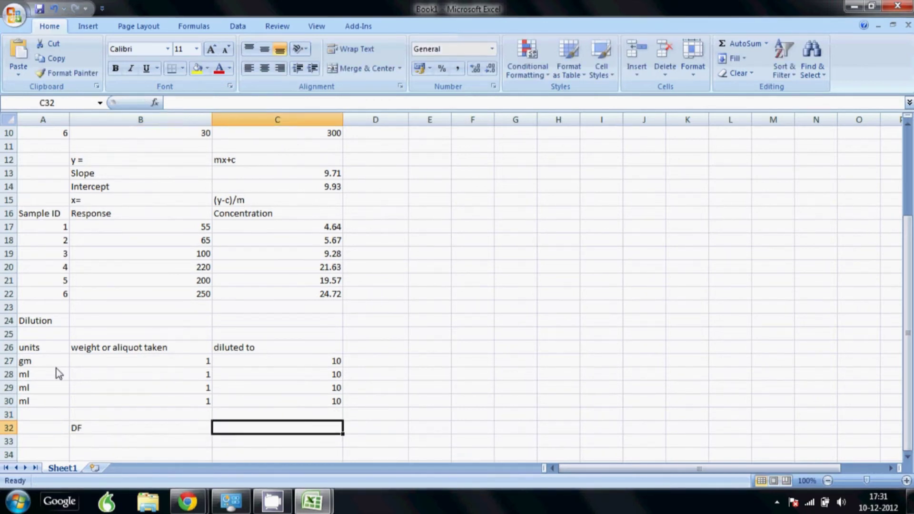
{"action": "type", "text": "="}
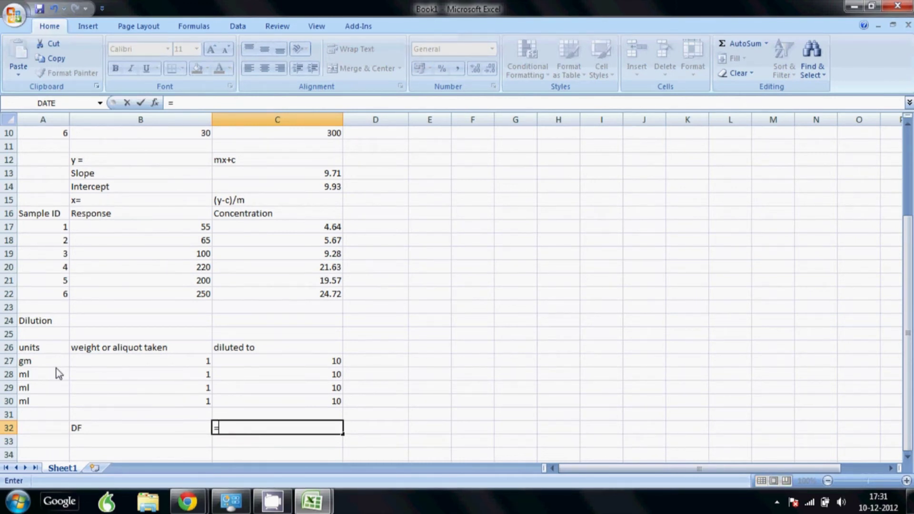
{"action": "key", "text": "Up"}
{"action": "key", "text": "Up"}
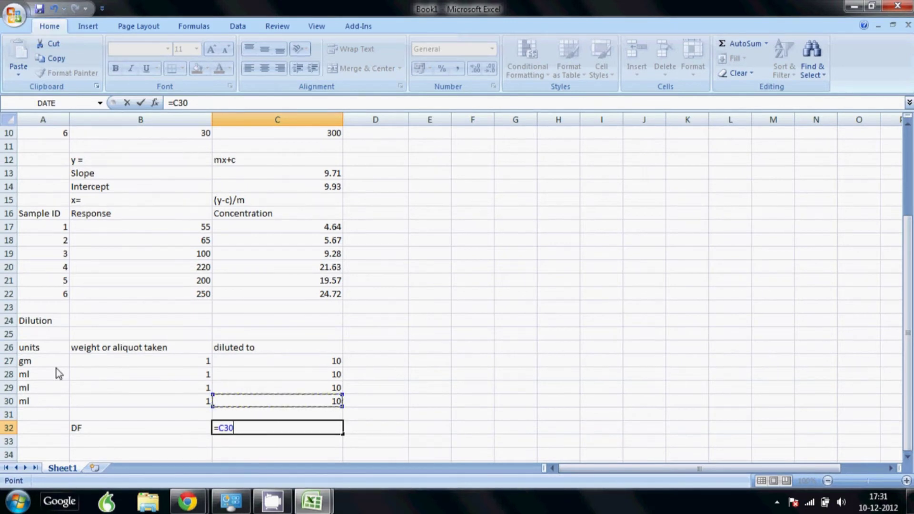
{"action": "type", "text": "/"}
{"action": "key", "text": "Left"}
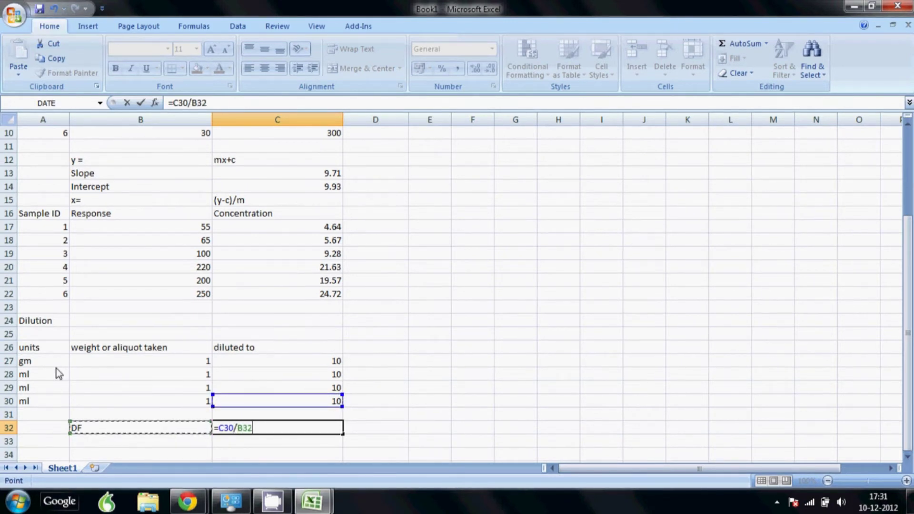
{"action": "key", "text": "Up"}
{"action": "key", "text": "Up"}
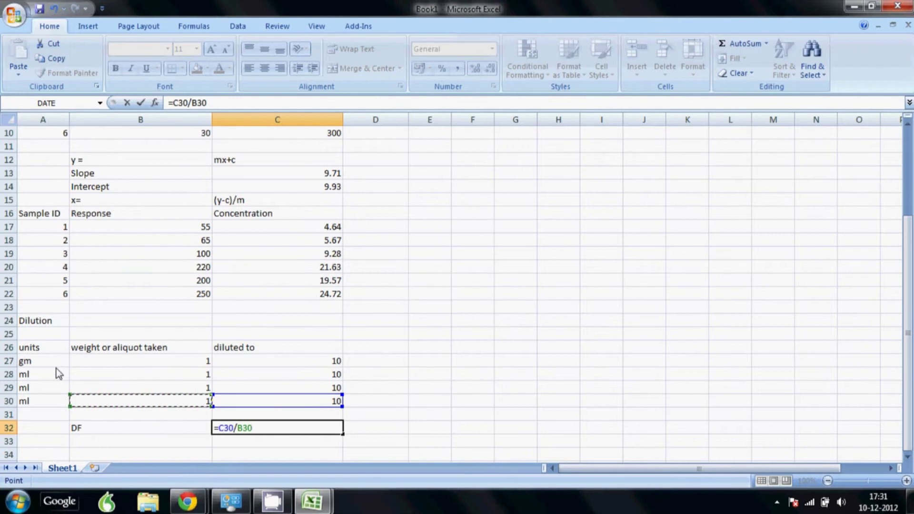
{"action": "type", "text": "*"}
{"action": "key", "text": "Up"}
{"action": "key", "text": "Up"}
{"action": "key", "text": "Up"}
{"action": "key", "text": "Up"}
{"action": "key", "text": "Down"}
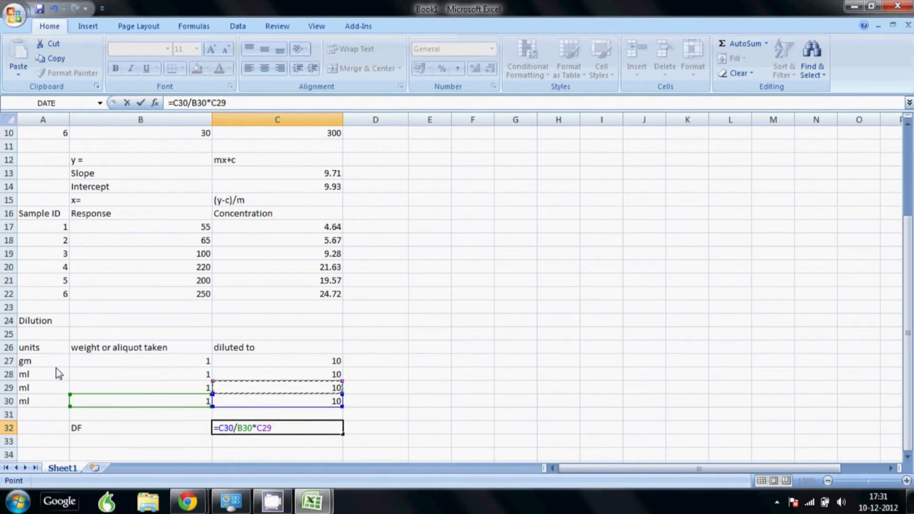
{"action": "type", "text": "/"}
{"action": "key", "text": "Up"}
{"action": "key", "text": "Up"}
{"action": "key", "text": "Up"}
{"action": "key", "text": "Left"}
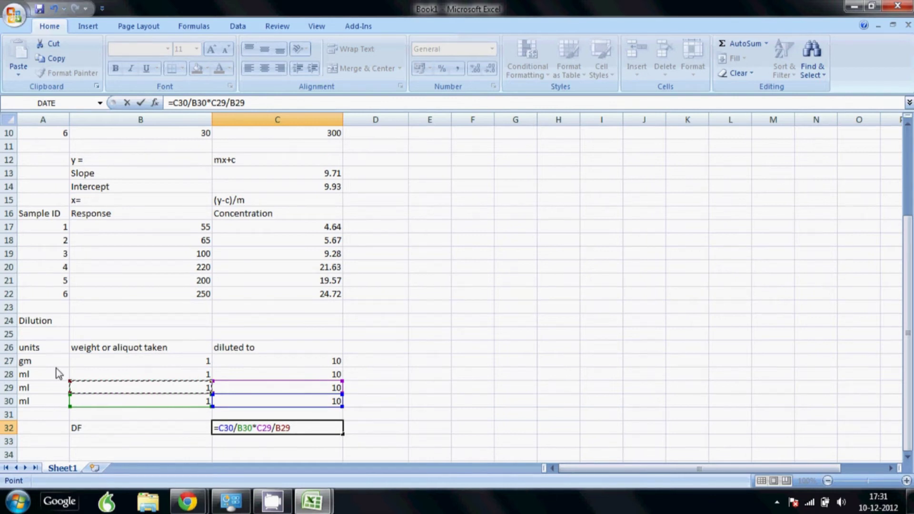
Finish the formula with *C28/B28*C27/B27, giving a dilution factor of 10000.
{"action": "type", "text": "*"}
{"action": "key", "text": "Up"}
{"action": "key", "text": "Up"}
{"action": "key", "text": "Up"}
{"action": "key", "text": "Up"}
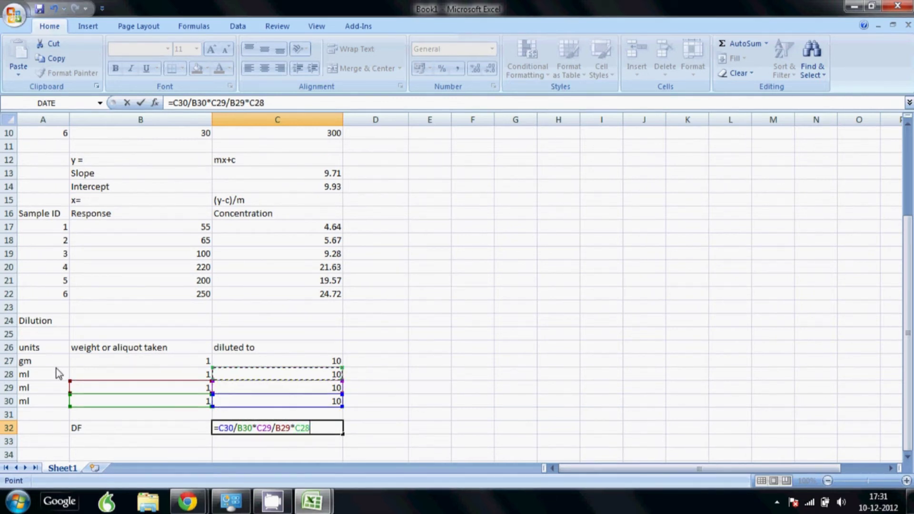
{"action": "type", "text": "/"}
{"action": "key", "text": "Up"}
{"action": "key", "text": "Up"}
{"action": "key", "text": "Up"}
{"action": "key", "text": "Up"}
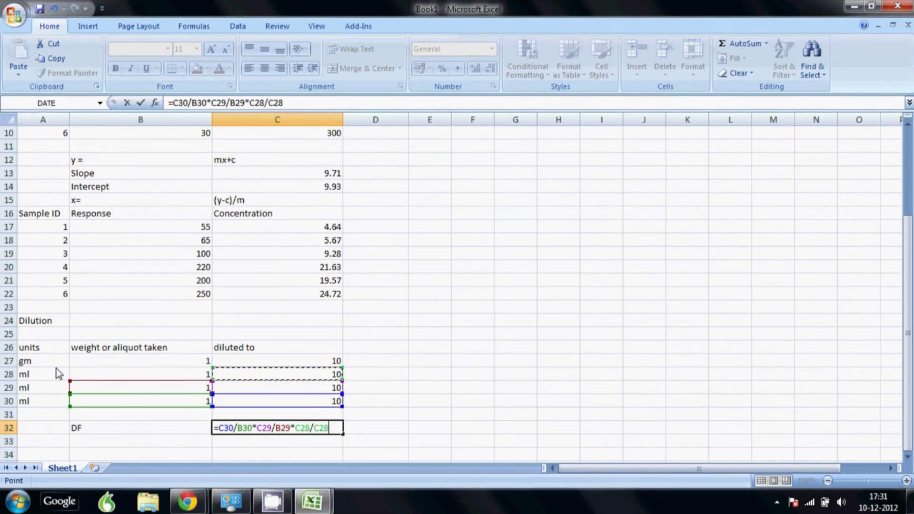
{"action": "key", "text": "Left"}
{"action": "type", "text": "*"}
{"action": "key", "text": "Up"}
{"action": "key", "text": "Up"}
{"action": "key", "text": "Up"}
{"action": "key", "text": "Up"}
{"action": "key", "text": "Up"}
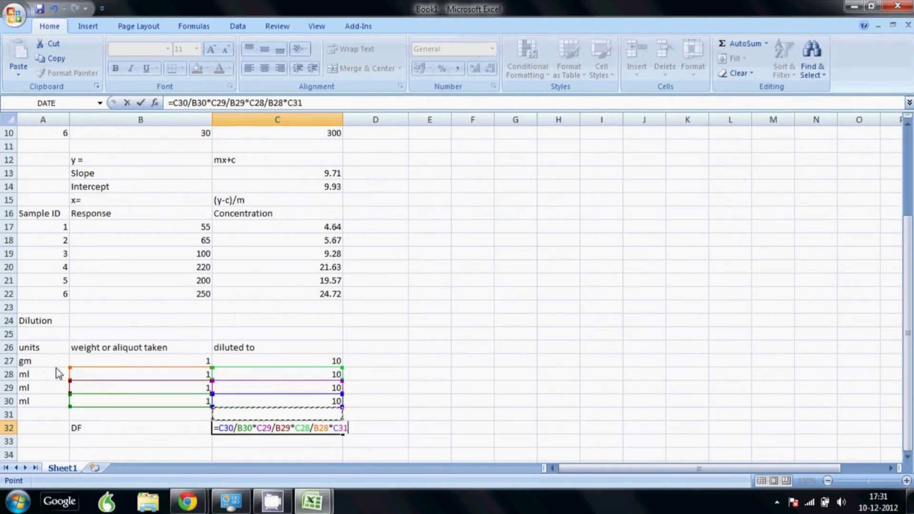
{"action": "type", "text": "/"}
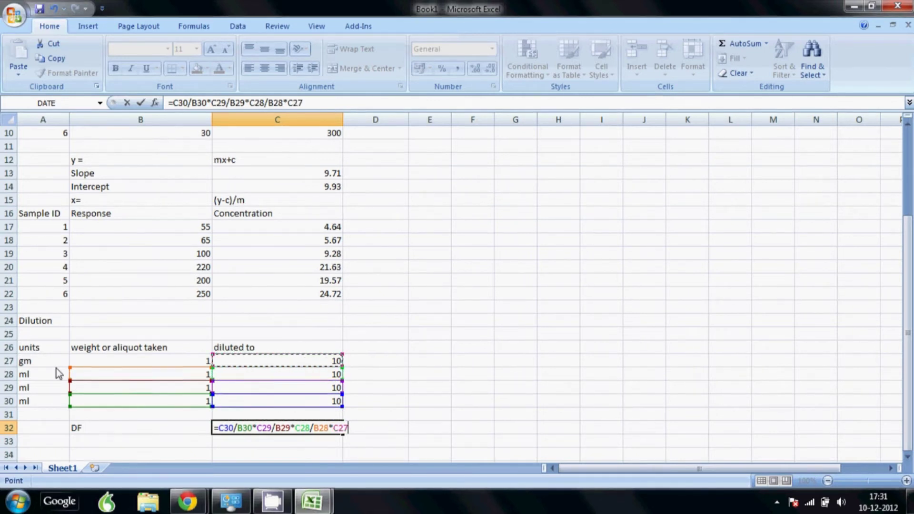
{"action": "key", "text": "Left"}
{"action": "key", "text": "Left"}
{"action": "key", "text": "Up"}
{"action": "key", "text": "Up"}
{"action": "key", "text": "Up"}
{"action": "key", "text": "Right"}
{"action": "key", "text": "Up"}
{"action": "key", "text": "Up"}
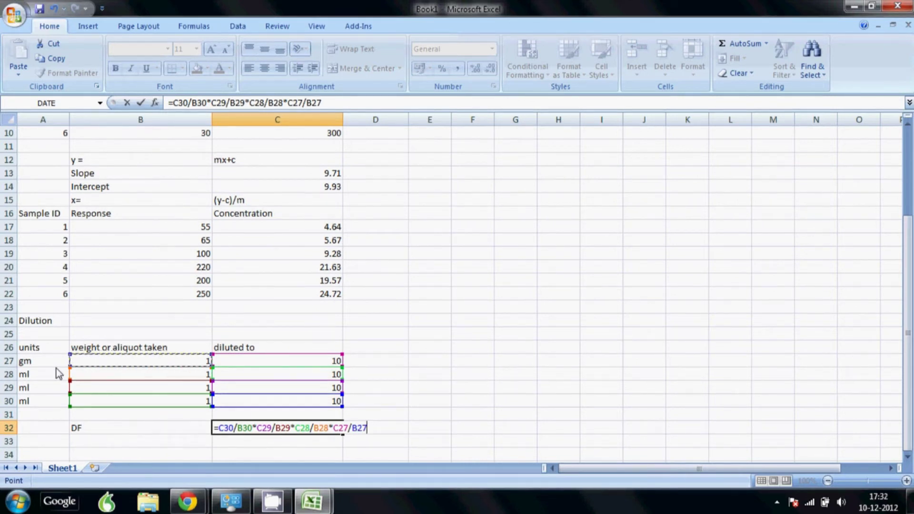
{"action": "key", "text": "Return"}
{"action": "key", "text": "Up"}
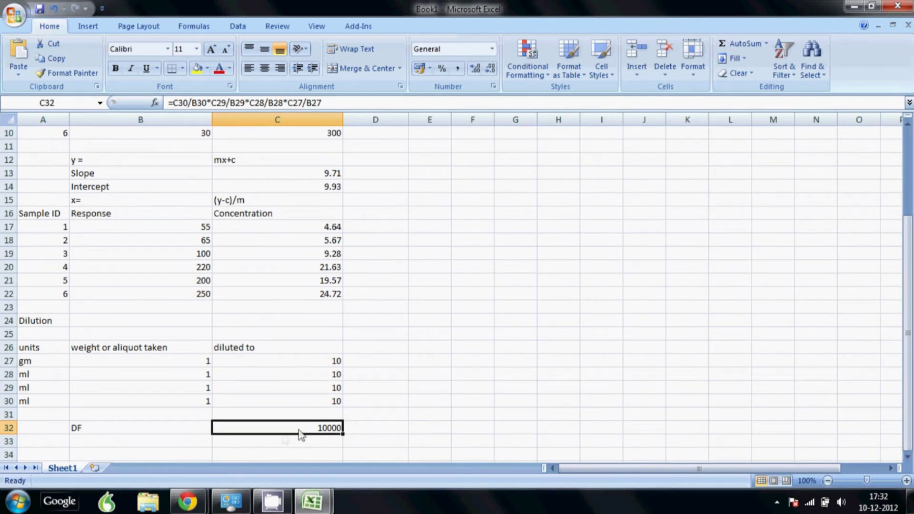
Set C29 and C30 to 1, B27 to 5 gm and C27 to 100, making DF 200.
{"action": "left_click", "coordinate": [209, 388]}
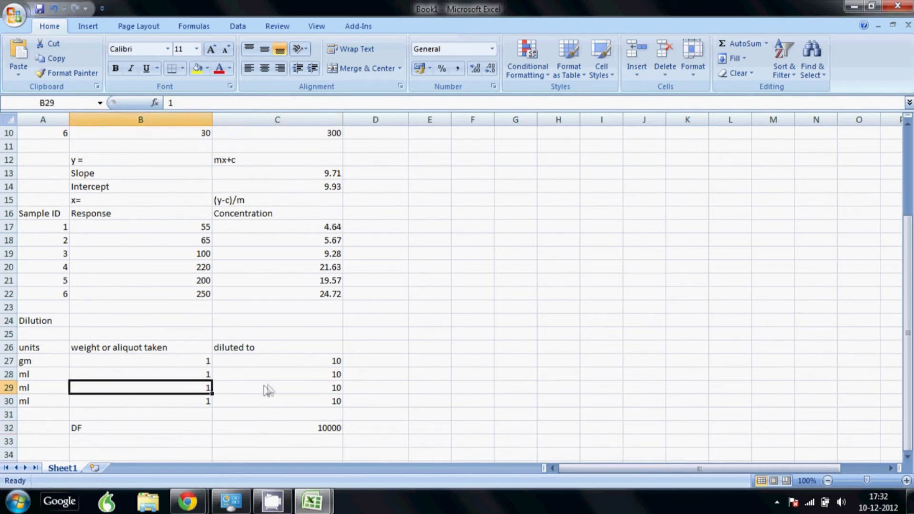
{"action": "left_click", "coordinate": [276, 391]}
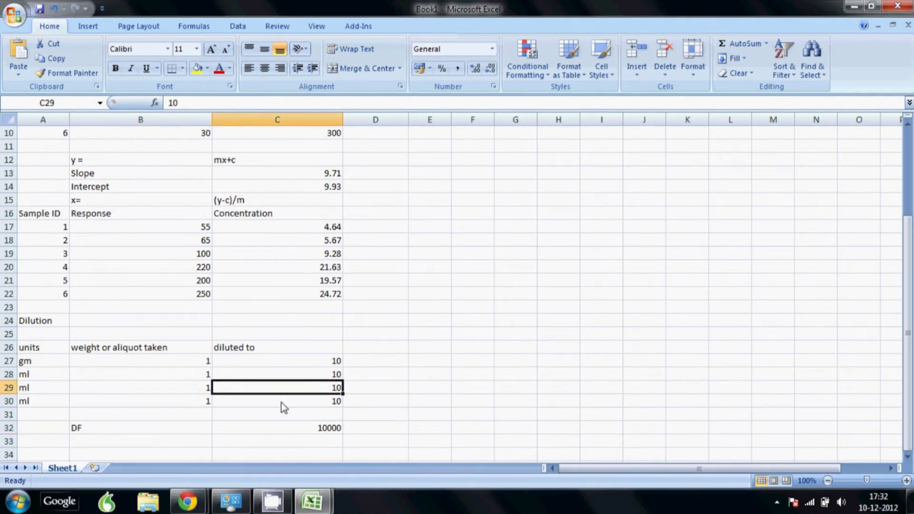
{"action": "type", "text": "1"}
{"action": "key", "text": "Return"}
{"action": "type", "text": "1"}
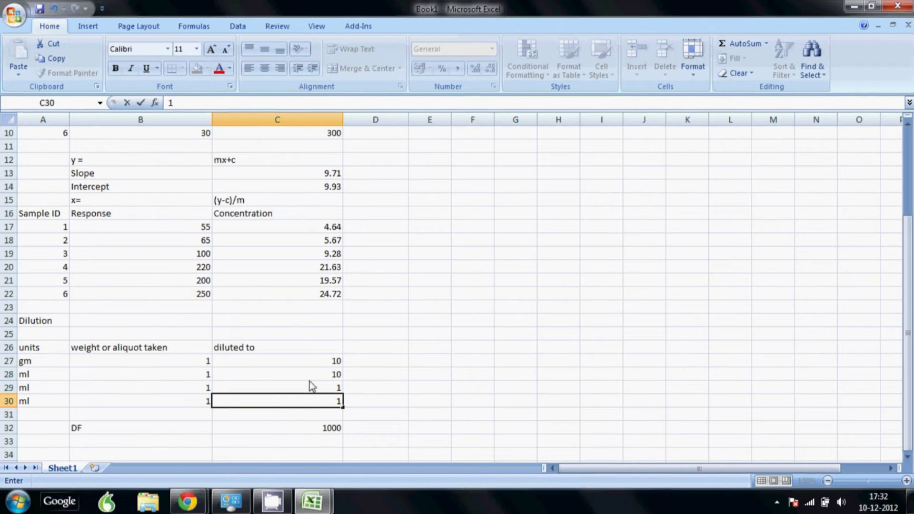
{"action": "left_click", "coordinate": [201, 361]}
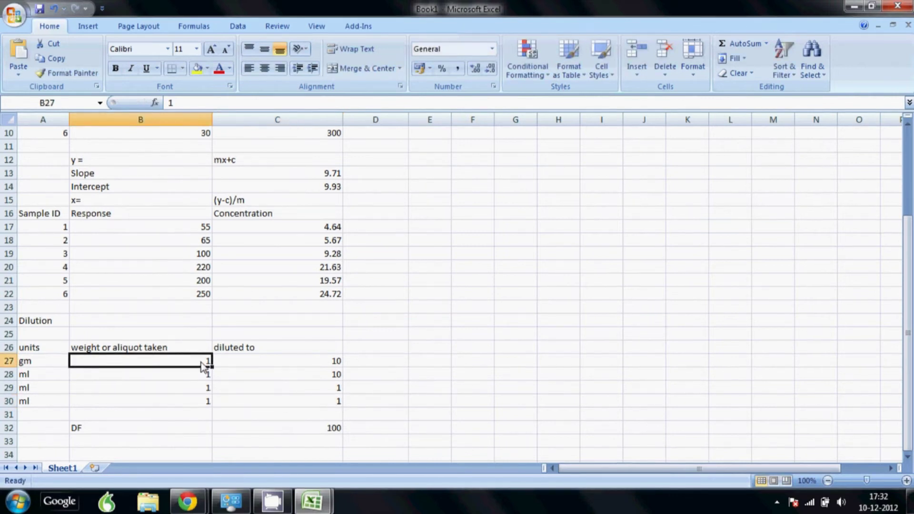
{"action": "type", "text": "5"}
{"action": "left_click", "coordinate": [332, 366]}
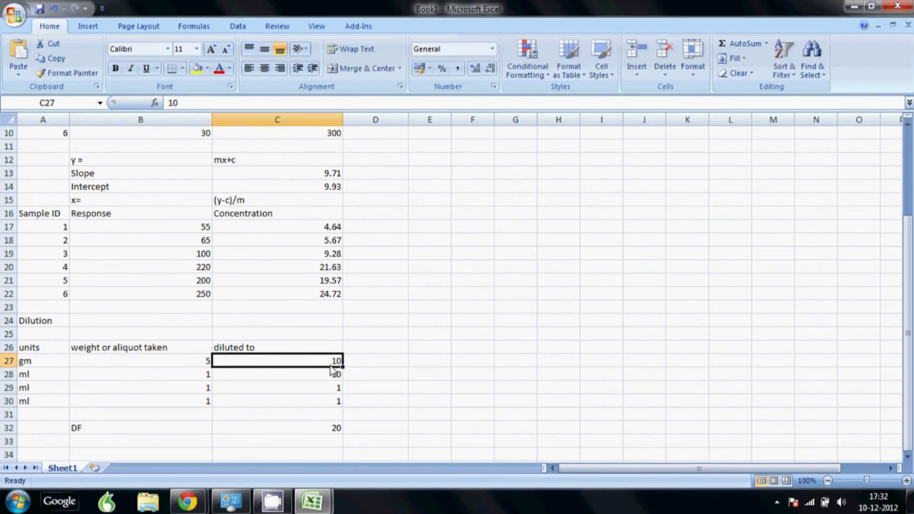
{"action": "type", "text": "100"}
{"action": "left_click", "coordinate": [200, 376]}
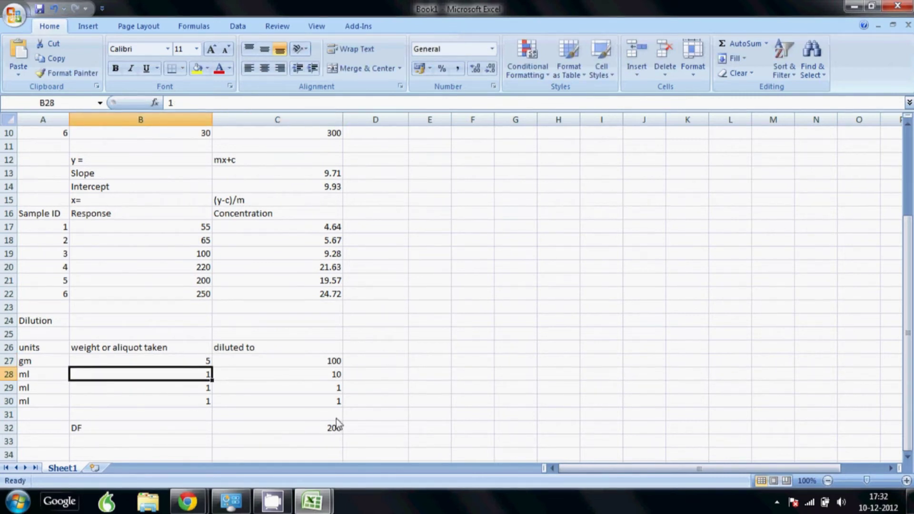
Add the heading 'Undiluted concentration' in D16.
{"action": "left_click", "coordinate": [381, 215]}
{"action": "type", "text": "U"}
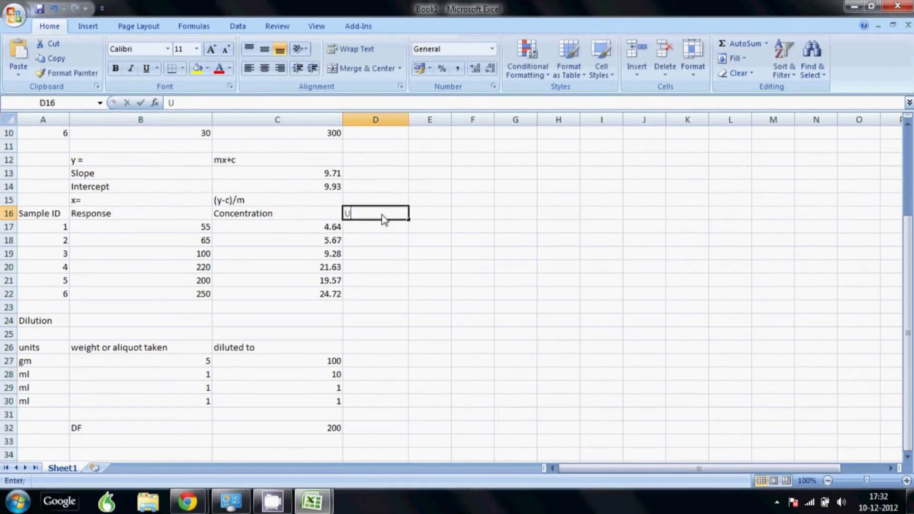
{"action": "type", "text": "ndiluted"}
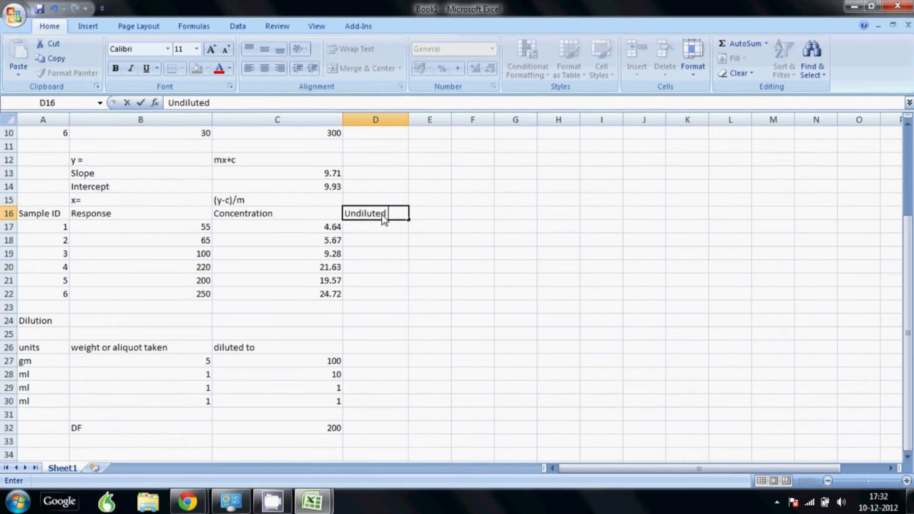
{"action": "type", "text": " concentraation"}
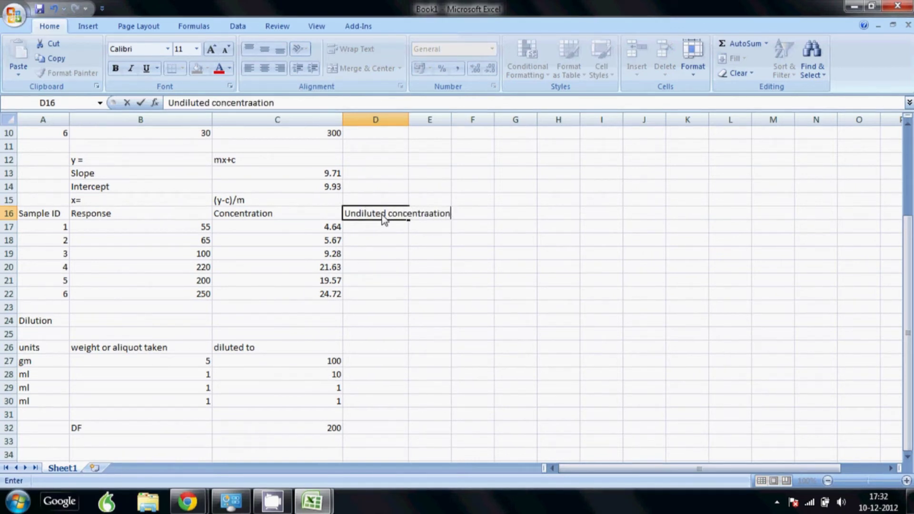
{"action": "key", "text": "BackSpace"}
{"action": "key", "text": "BackSpace"}
{"action": "key", "text": "BackSpace"}
{"action": "key", "text": "BackSpace"}
{"action": "key", "text": "BackSpace"}
{"action": "type", "text": "tion"}
{"action": "key", "text": "Return"}
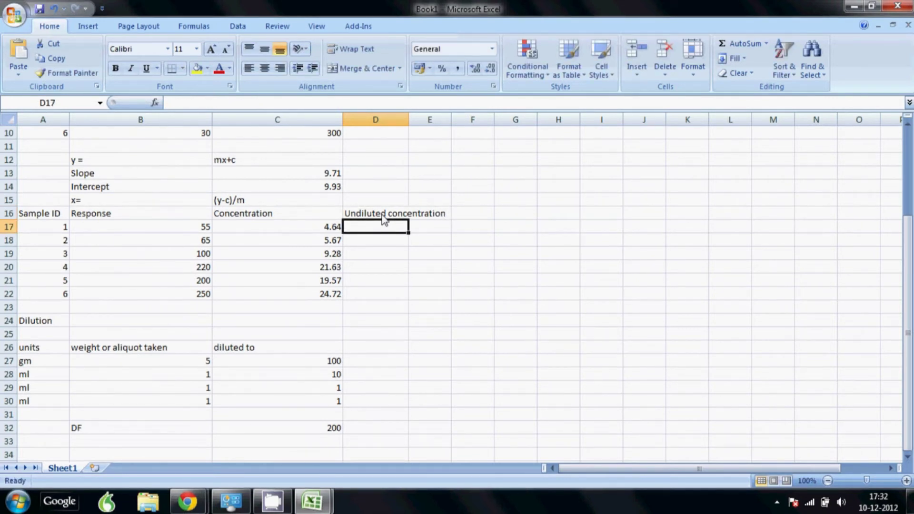
Enter =C17*$C$32 in D17 and fill it down through D22.
{"action": "type", "text": "="}
{"action": "key", "text": "Left"}
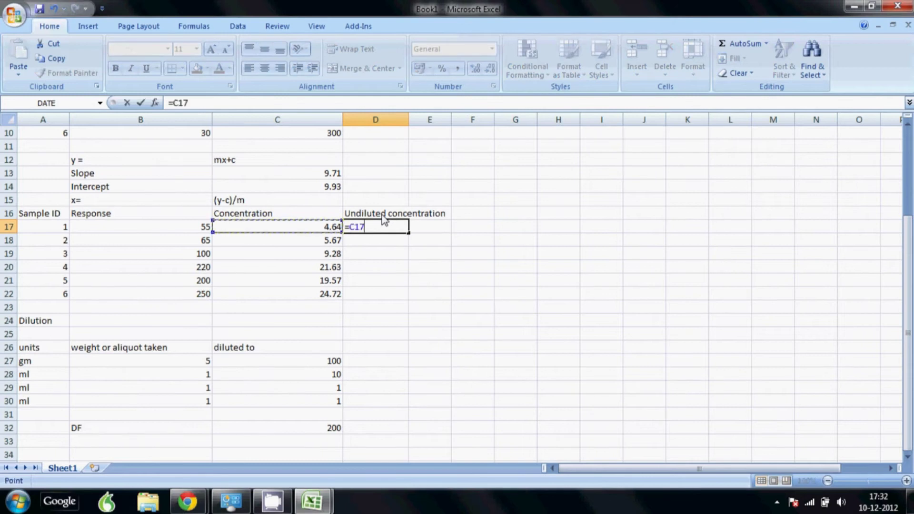
{"action": "type", "text": "*"}
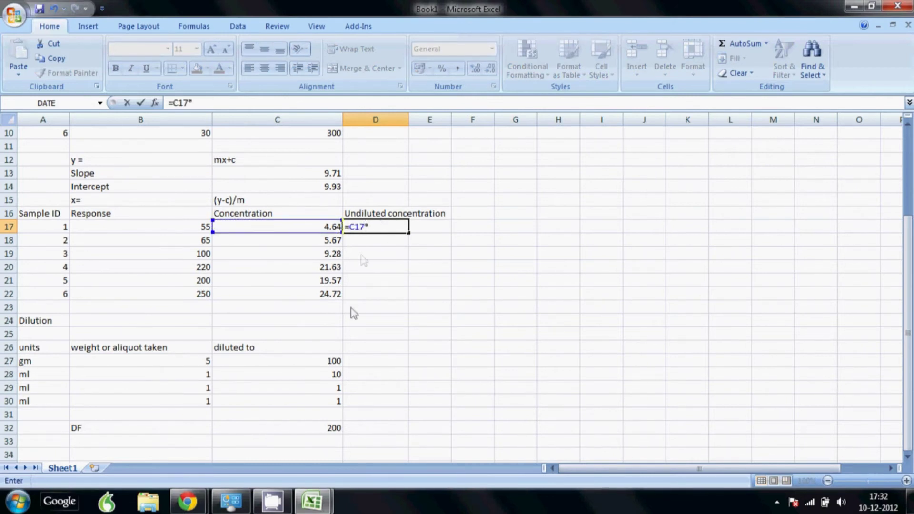
{"action": "left_click", "coordinate": [334, 428]}
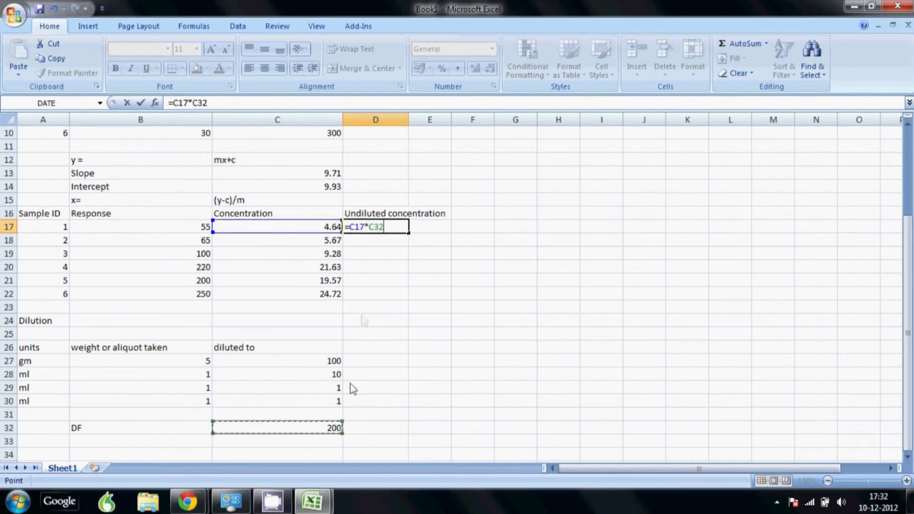
{"action": "left_click", "coordinate": [370, 232]}
{"action": "type", "text": "$C"}
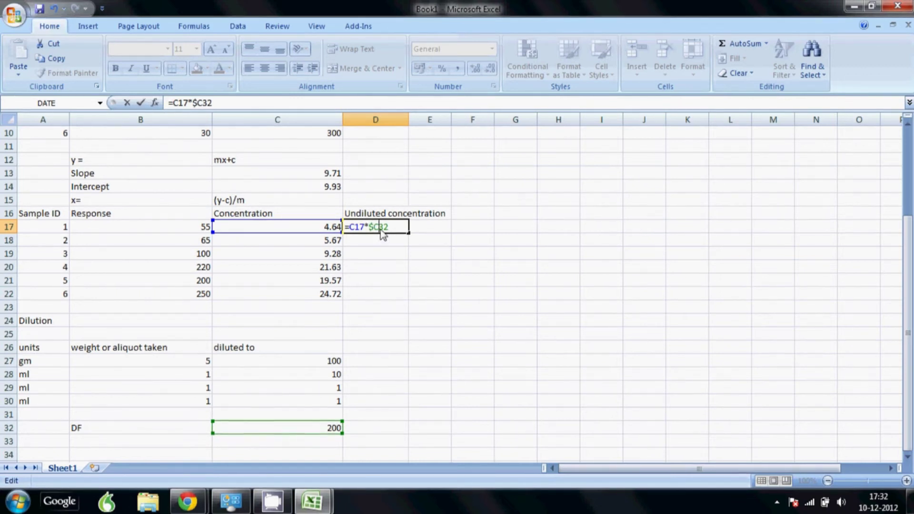
{"action": "type", "text": "$"}
{"action": "key", "text": "Return"}
{"action": "left_click", "coordinate": [381, 229]}
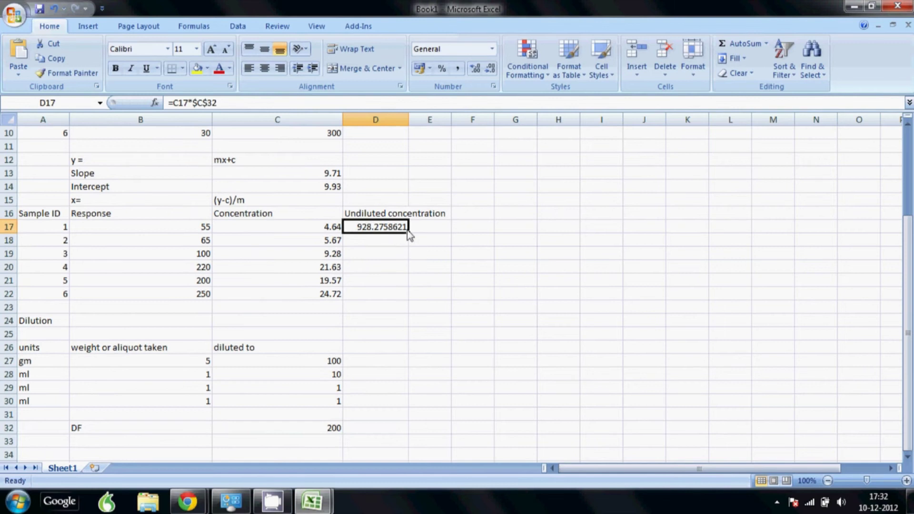
{"action": "left_click_drag", "start_coordinate": [408, 234], "coordinate": [408, 299]}
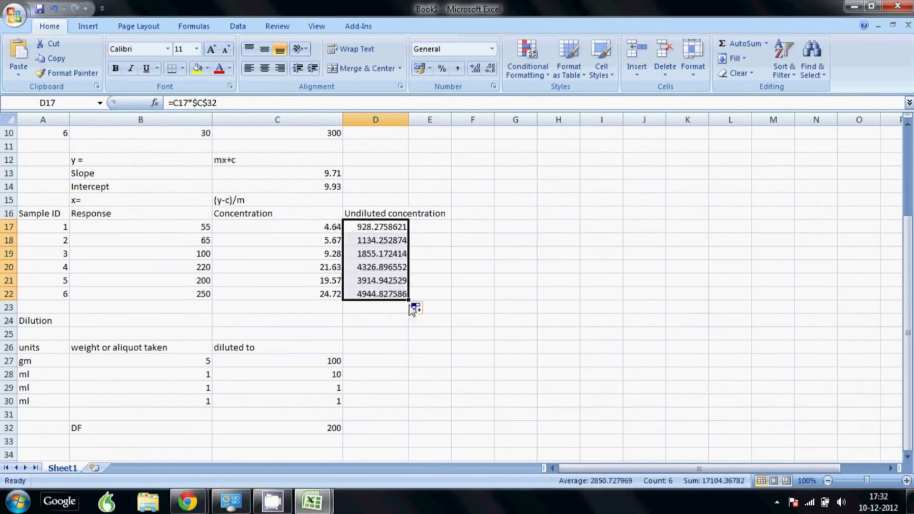
Show the undiluted concentrations D17:D22 with two decimal places.
{"action": "left_click", "coordinate": [489, 69]}
{"action": "left_click", "coordinate": [489, 69]}
{"action": "left_click", "coordinate": [489, 69]}
{"action": "left_click", "coordinate": [489, 69]}
{"action": "left_click", "coordinate": [489, 69]}
{"action": "left_click", "coordinate": [489, 69]}
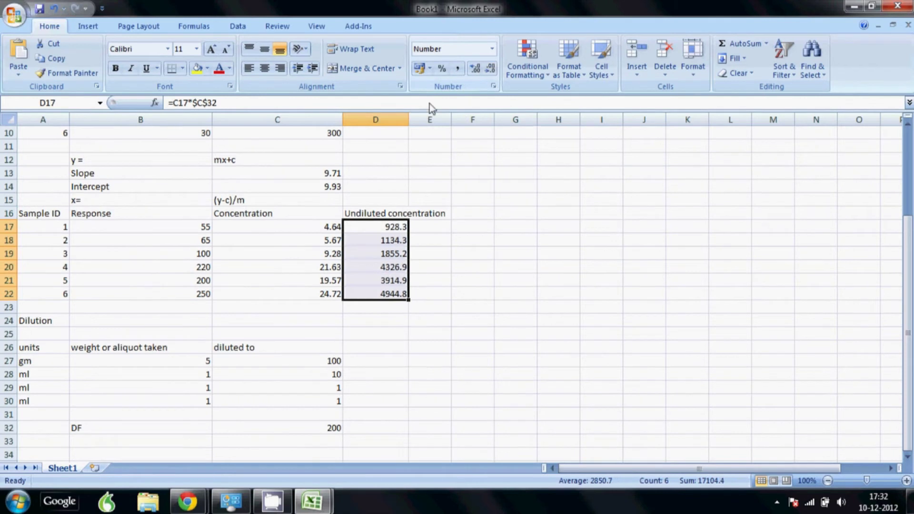
{"action": "left_click", "coordinate": [474, 69]}
{"action": "left_click", "coordinate": [333, 335]}
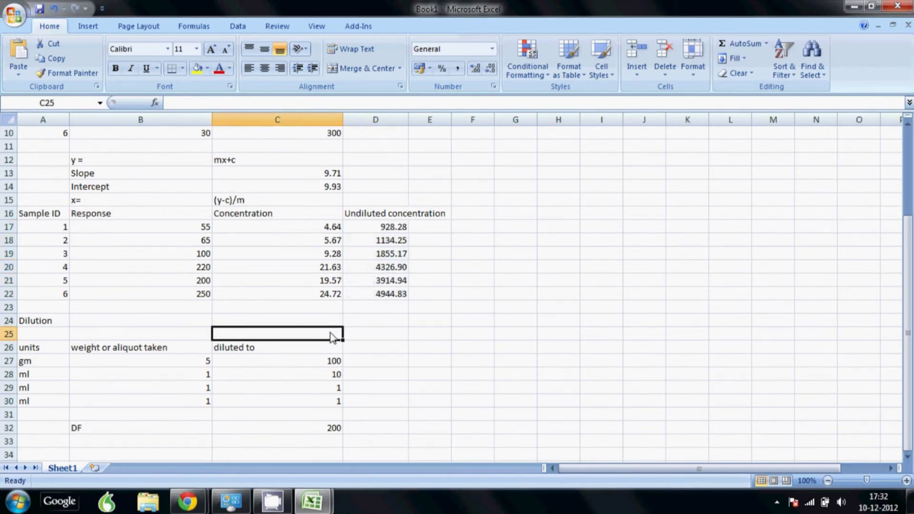
Narrow column C and widen the Calibration Curve chart to the right.
{"action": "scroll", "coordinate": [330, 332], "scroll_direction": "up", "scroll_amount": 3}
{"action": "scroll", "coordinate": [330, 332], "scroll_direction": "down", "scroll_amount": 2}
{"action": "scroll", "coordinate": [330, 333], "scroll_direction": "up", "scroll_amount": 2}
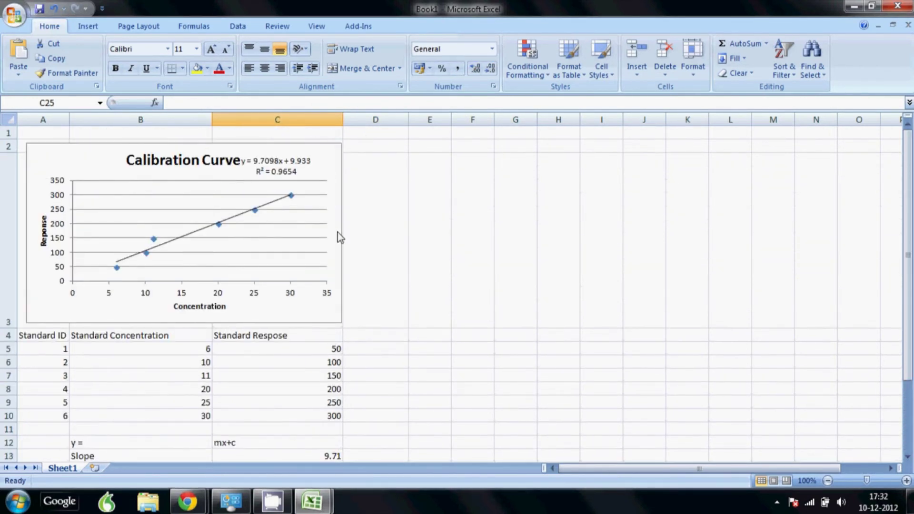
{"action": "left_click_drag", "start_coordinate": [345, 122], "coordinate": [281, 130]}
{"action": "left_click", "coordinate": [250, 242]}
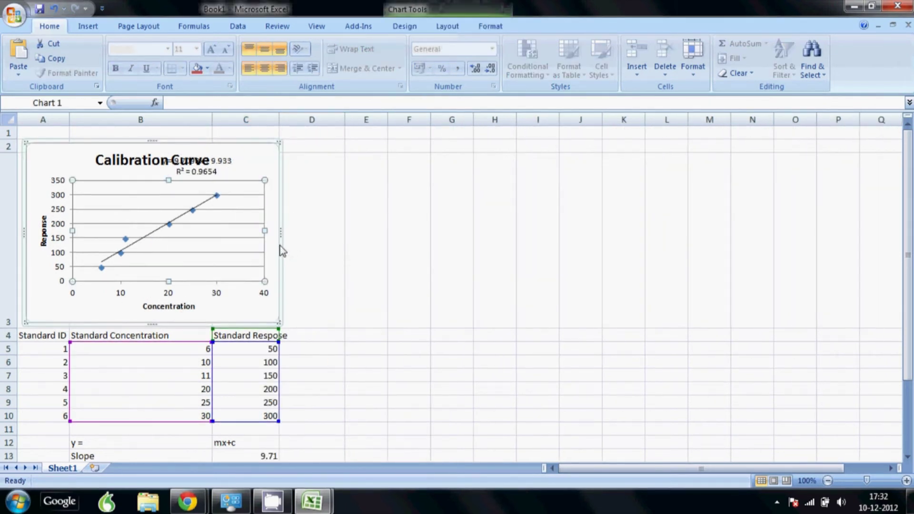
{"action": "left_click_drag", "start_coordinate": [280, 231], "coordinate": [342, 238]}
Type the labels Analyst Name, Signature and Date down column A from A35.
{"action": "scroll", "coordinate": [341, 238], "scroll_direction": "down", "scroll_amount": 7}
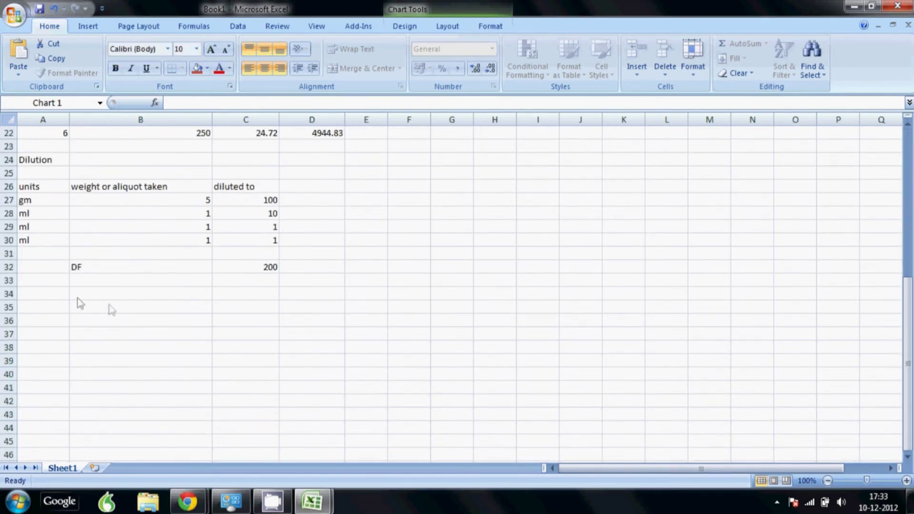
{"action": "left_click", "coordinate": [67, 307]}
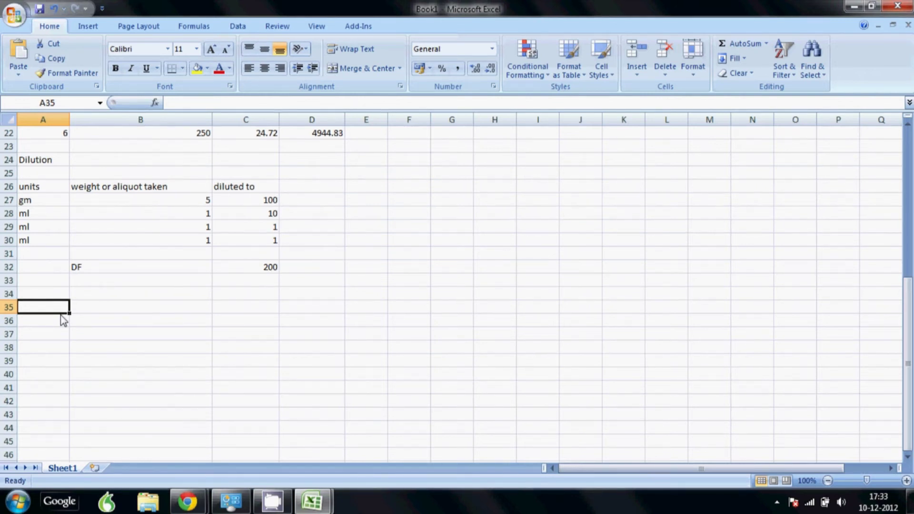
{"action": "type", "text": "An"}
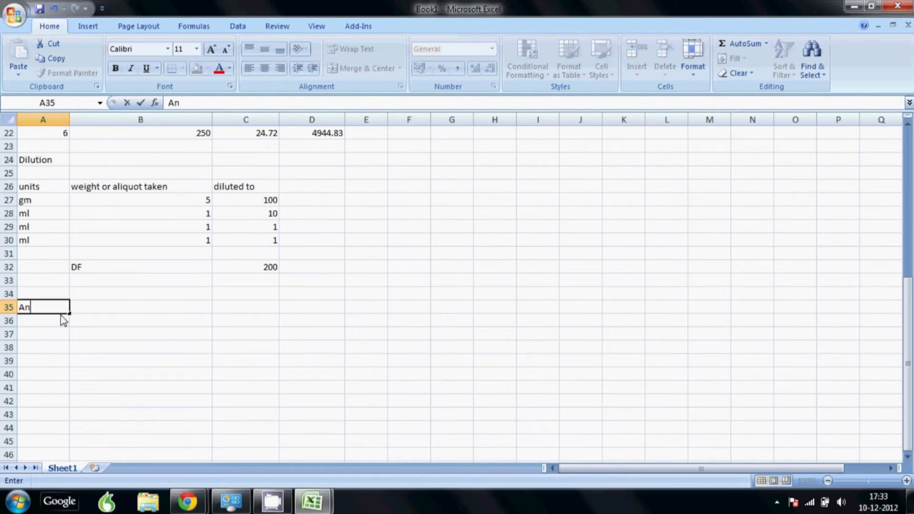
{"action": "type", "text": "alyst Name"}
{"action": "key", "text": "Return"}
{"action": "type", "text": "Si"}
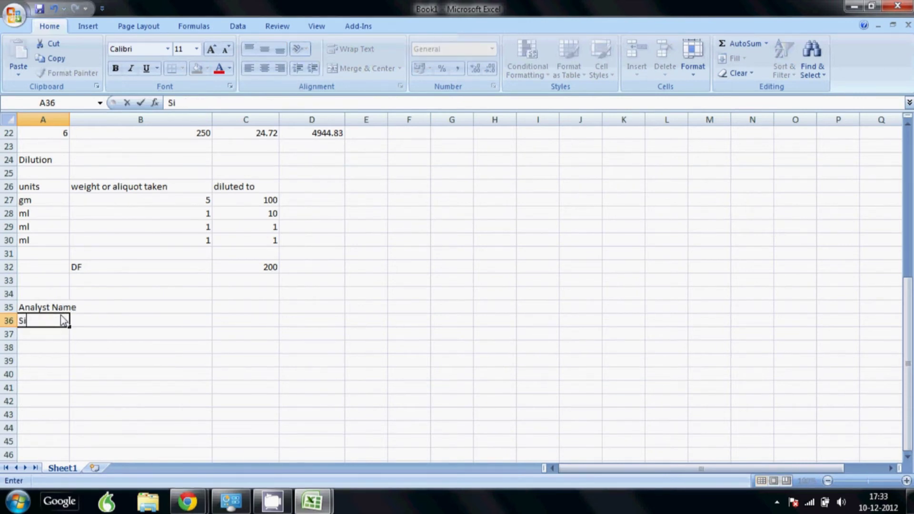
{"action": "type", "text": "gnature"}
{"action": "key", "text": "Return"}
{"action": "type", "text": "Date"}
{"action": "key", "text": "Tab"}
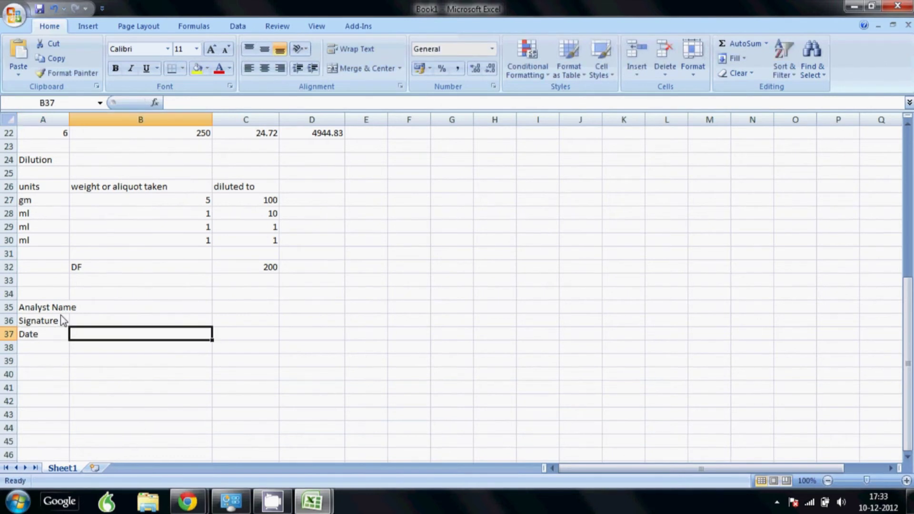
Add Checked by Name, Signature and Date labels below them, ending at A41.
{"action": "key", "text": "Up"}
{"action": "key", "text": "Up"}
{"action": "key", "text": "Down"}
{"action": "key", "text": "Down"}
{"action": "key", "text": "Left"}
{"action": "key", "text": "Down"}
{"action": "key", "text": "Down"}
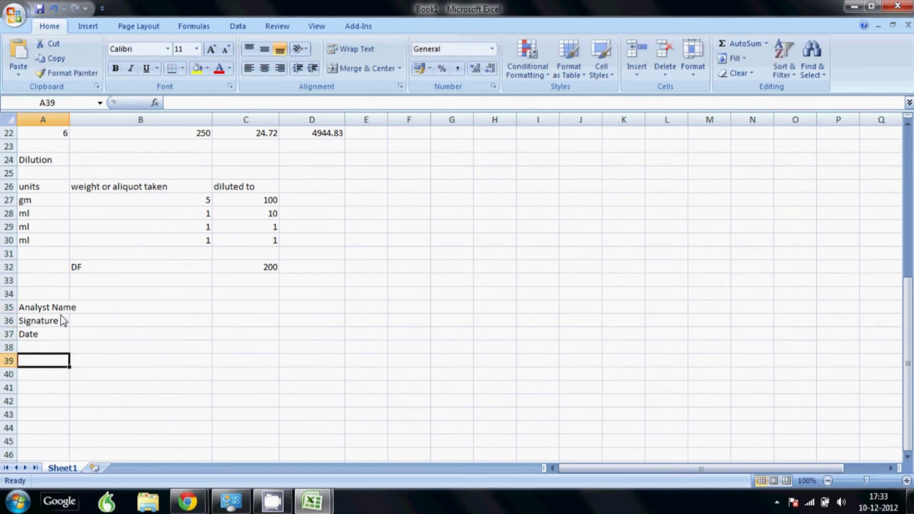
{"action": "type", "text": "Checked "}
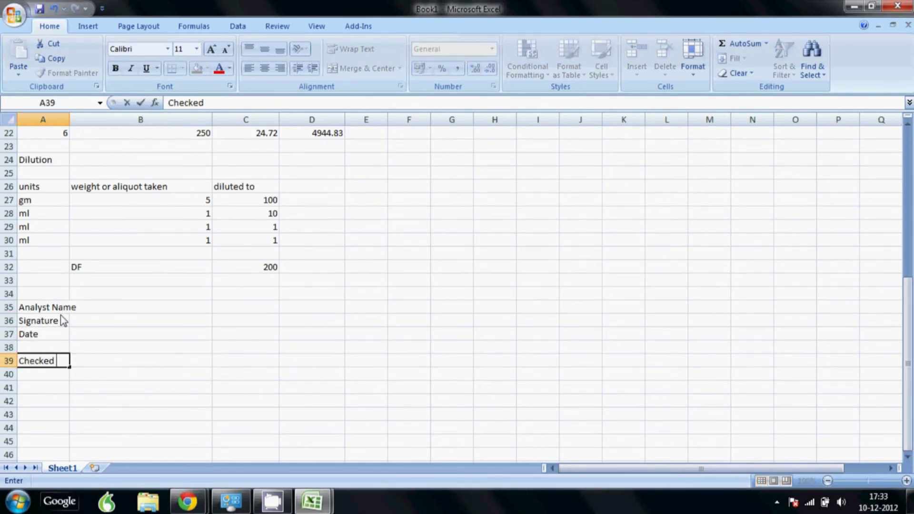
{"action": "type", "text": "by Name"}
{"action": "key", "text": "Return"}
{"action": "type", "text": "Si"}
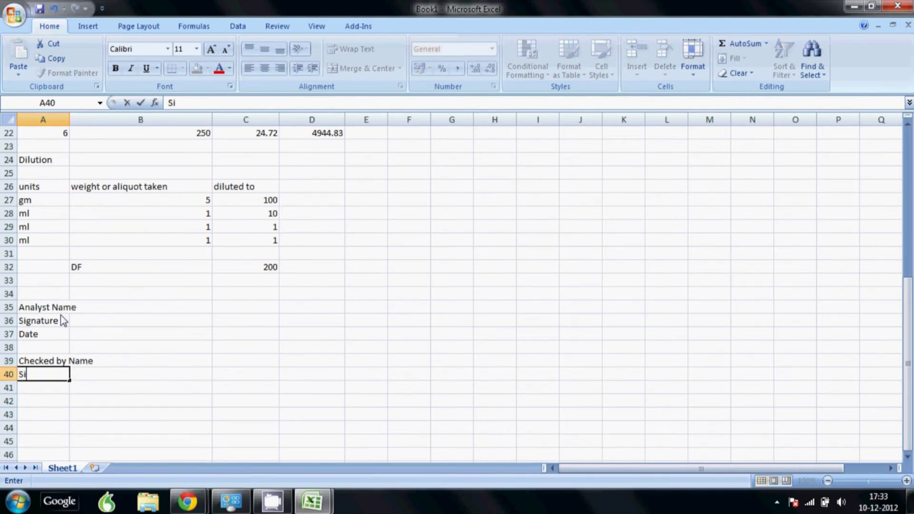
{"action": "type", "text": "gnature"}
{"action": "key", "text": "Return"}
{"action": "type", "text": "Date"}
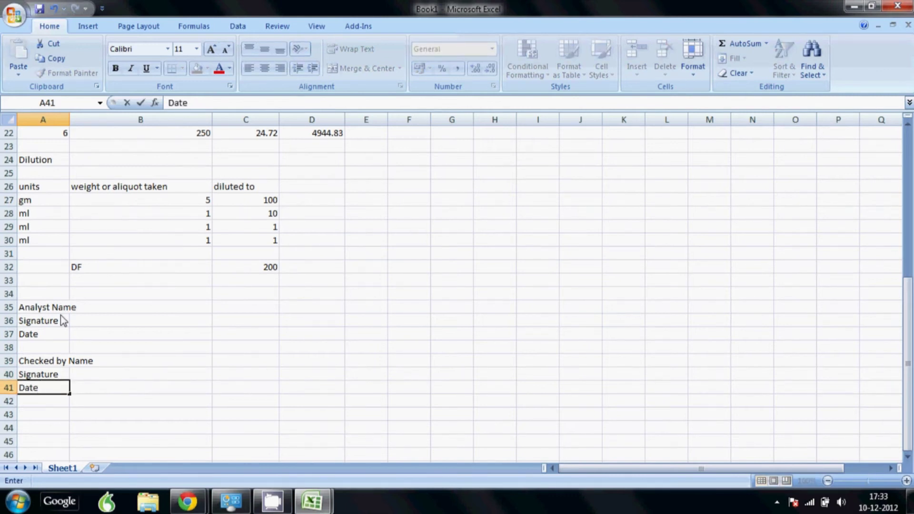
{"action": "key", "text": "Return"}
{"action": "key", "text": "Return"}
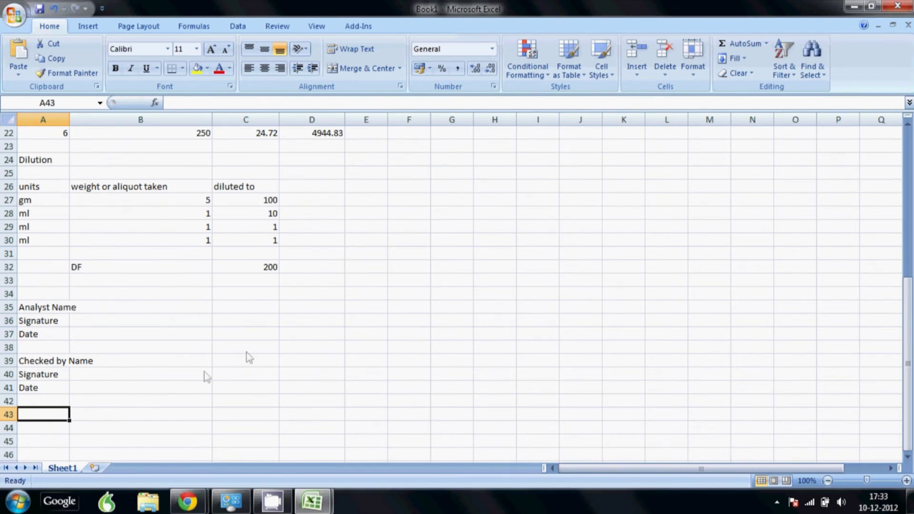
{"action": "scroll", "coordinate": [246, 355], "scroll_direction": "up", "scroll_amount": 7}
Unlock the standards' concentration and response cells B5:C10.
{"action": "scroll", "coordinate": [259, 336], "scroll_direction": "down", "scroll_amount": 1}
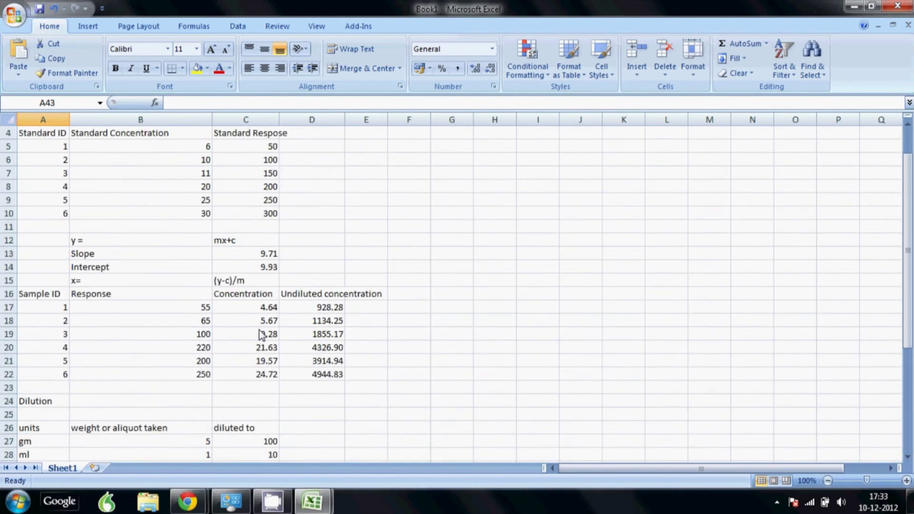
{"action": "scroll", "coordinate": [260, 335], "scroll_direction": "up", "scroll_amount": 1}
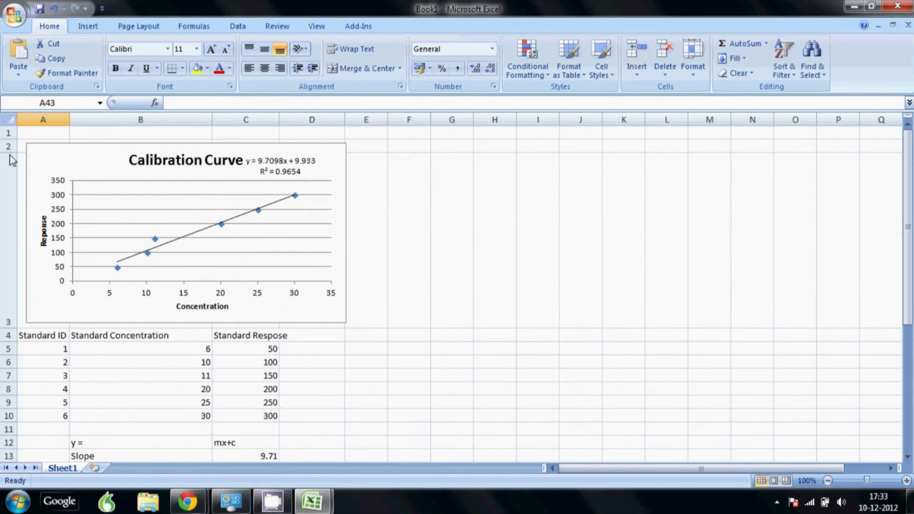
{"action": "scroll", "coordinate": [202, 288], "scroll_direction": "down", "scroll_amount": 1}
{"action": "scroll", "coordinate": [202, 288], "scroll_direction": "up", "scroll_amount": 1}
{"action": "left_click_drag", "start_coordinate": [186, 353], "coordinate": [261, 414]}
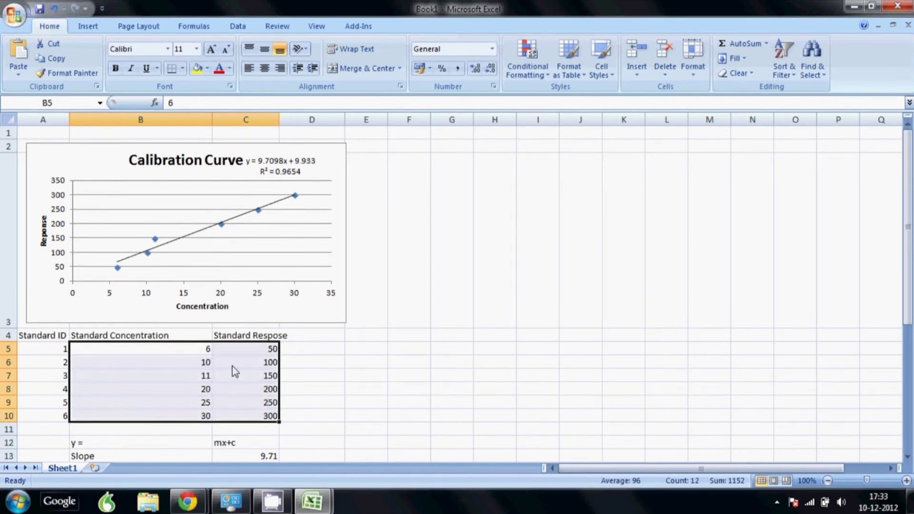
{"action": "right_click", "coordinate": [215, 360]}
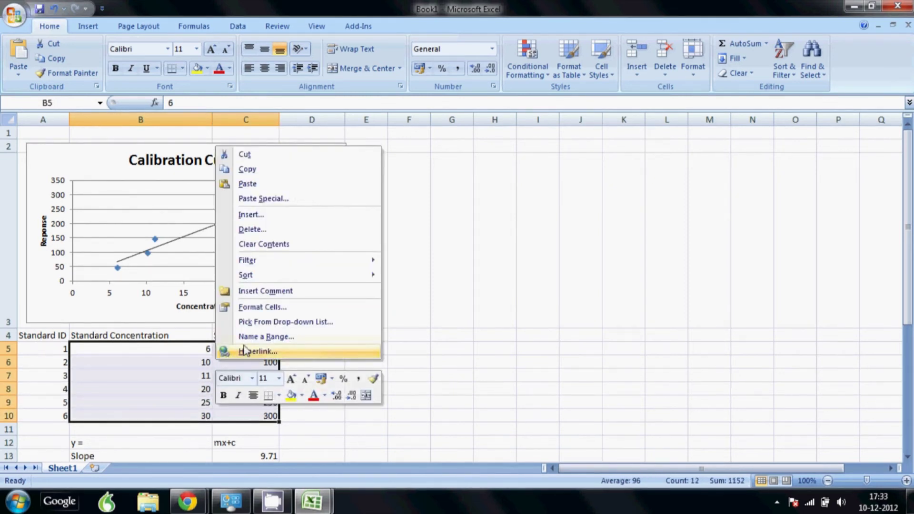
{"action": "key", "text": "Escape"}
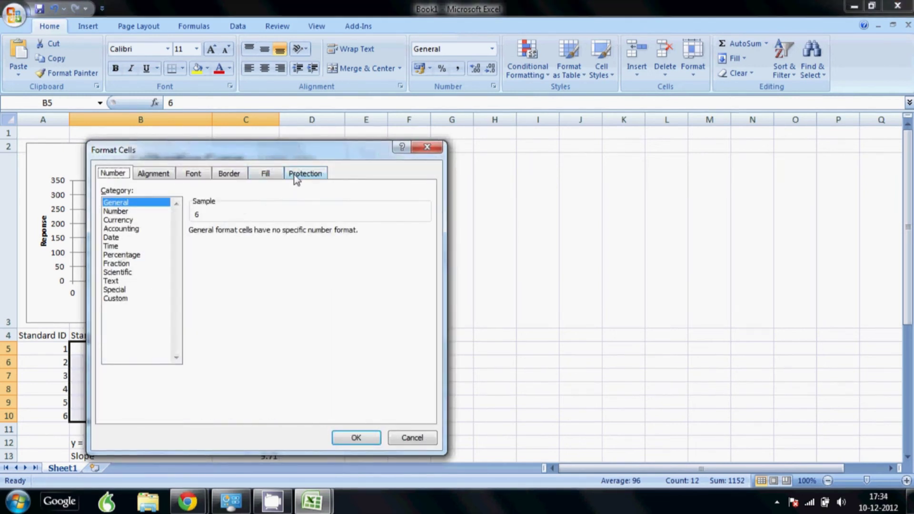
{"action": "left_click", "coordinate": [295, 174]}
{"action": "left_click", "coordinate": [121, 191]}
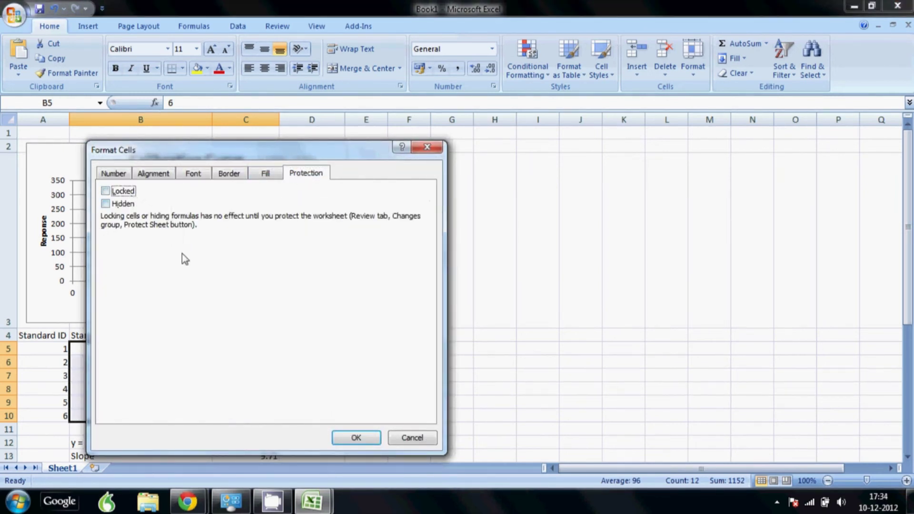
{"action": "left_click", "coordinate": [355, 435]}
Unlock the sample response cells B17:B22.
{"action": "scroll", "coordinate": [225, 295], "scroll_direction": "down", "scroll_amount": 3}
{"action": "scroll", "coordinate": [226, 295], "scroll_direction": "up", "scroll_amount": 1}
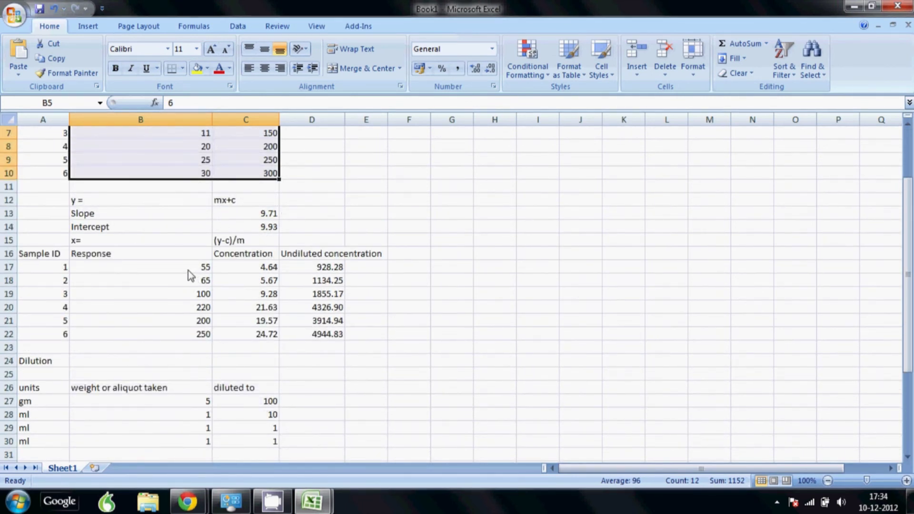
{"action": "left_click_drag", "start_coordinate": [187, 270], "coordinate": [189, 333]}
{"action": "right_click", "coordinate": [186, 298]}
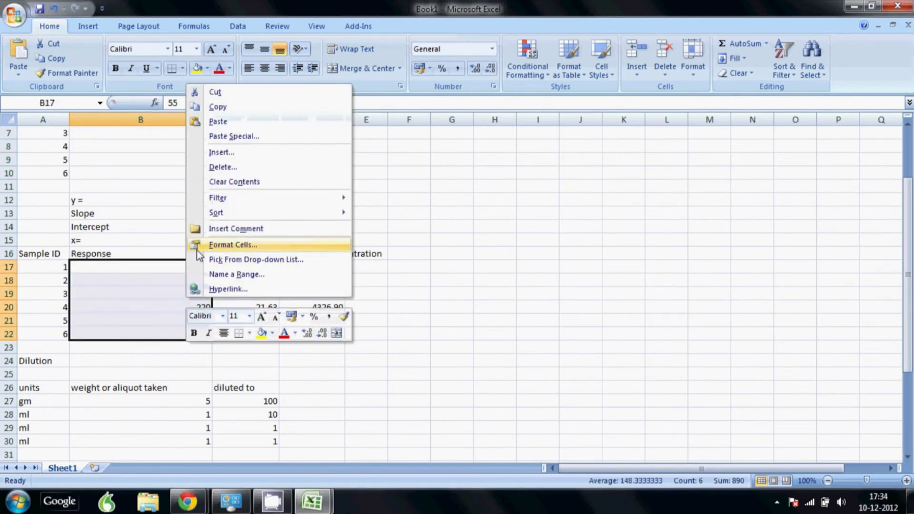
{"action": "left_click", "coordinate": [239, 244]}
{"action": "left_click", "coordinate": [88, 127]}
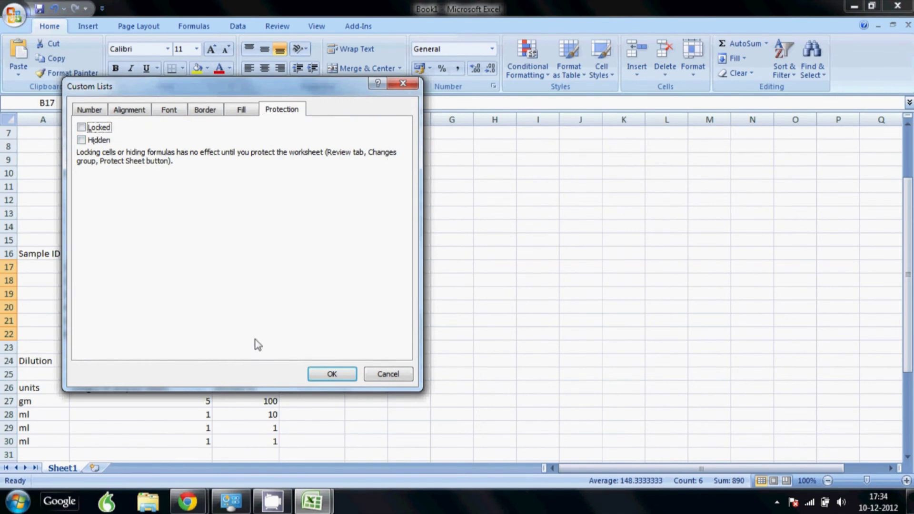
{"action": "left_click", "coordinate": [332, 374]}
Unlock the dilution amount cells B27:C30.
{"action": "scroll", "coordinate": [286, 337], "scroll_direction": "down", "scroll_amount": 2}
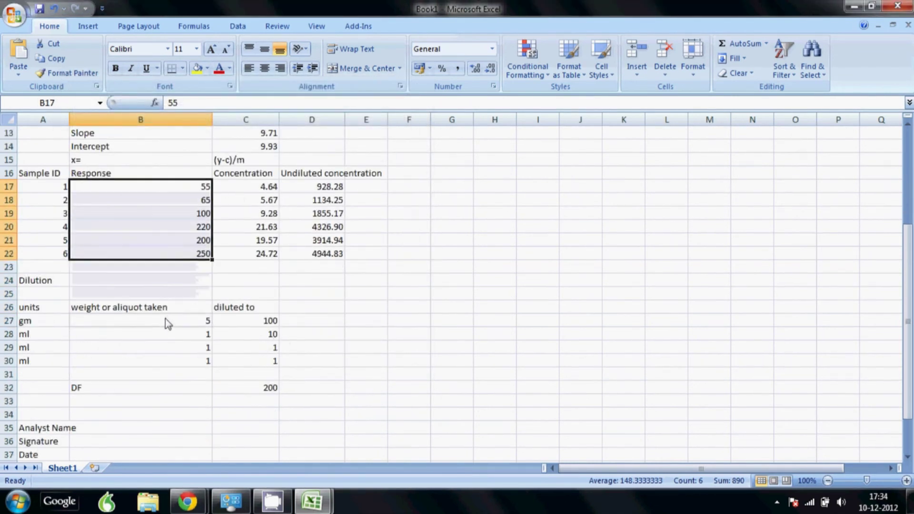
{"action": "left_click_drag", "start_coordinate": [164, 318], "coordinate": [249, 362]}
{"action": "right_click", "coordinate": [240, 339]}
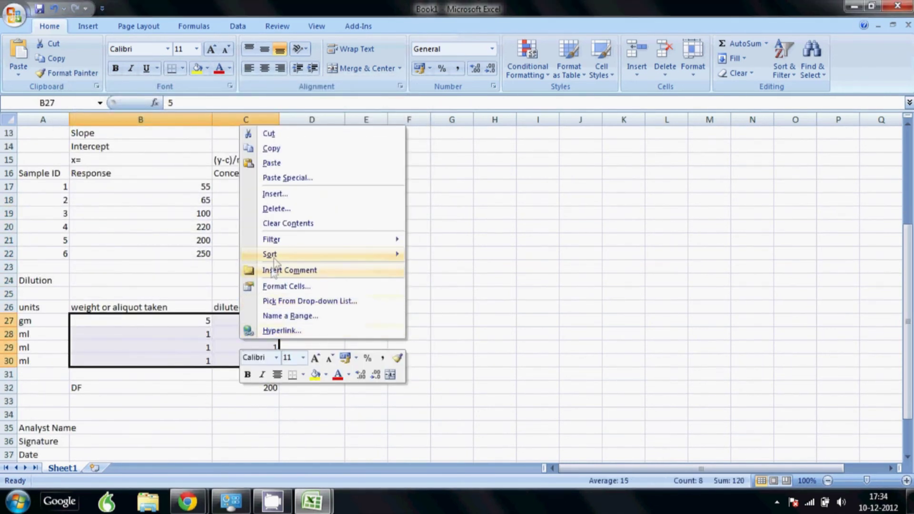
{"action": "left_click", "coordinate": [283, 287]}
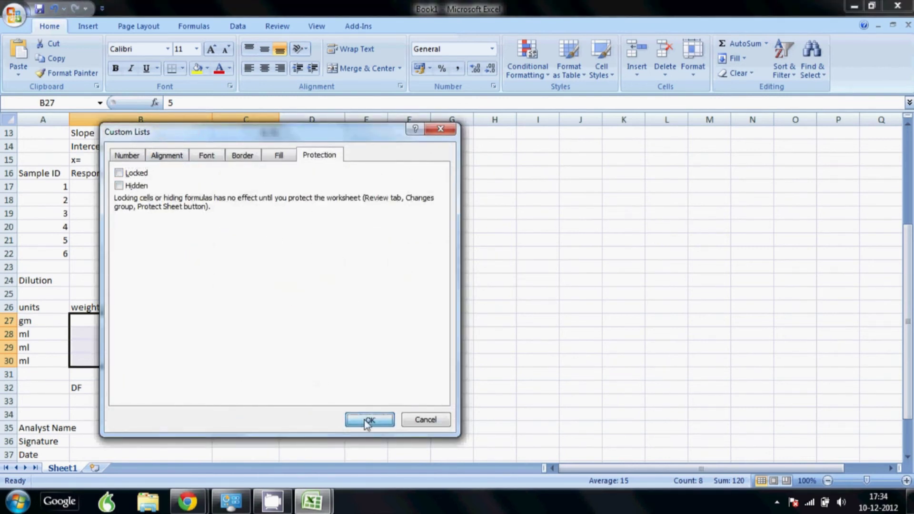
{"action": "left_click", "coordinate": [368, 421]}
{"action": "left_click", "coordinate": [259, 387]}
Make row 1 much taller and select B1 for the logo.
{"action": "scroll", "coordinate": [102, 406], "scroll_direction": "down", "scroll_amount": 2}
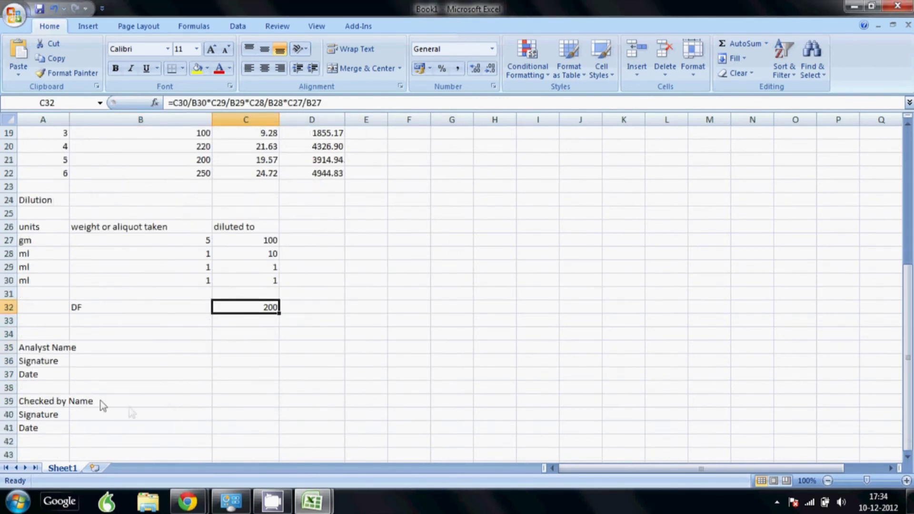
{"action": "scroll", "coordinate": [332, 391], "scroll_direction": "up", "scroll_amount": 6}
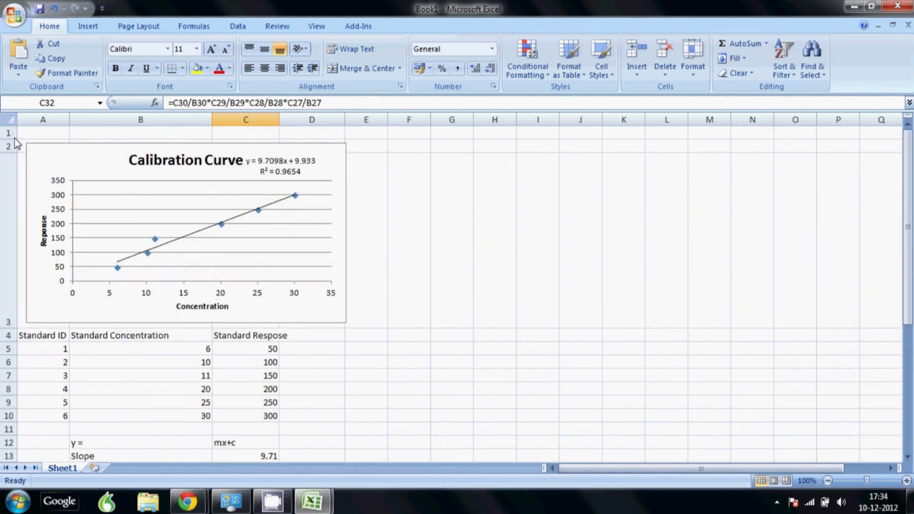
{"action": "left_click_drag", "start_coordinate": [14, 139], "coordinate": [14, 224]}
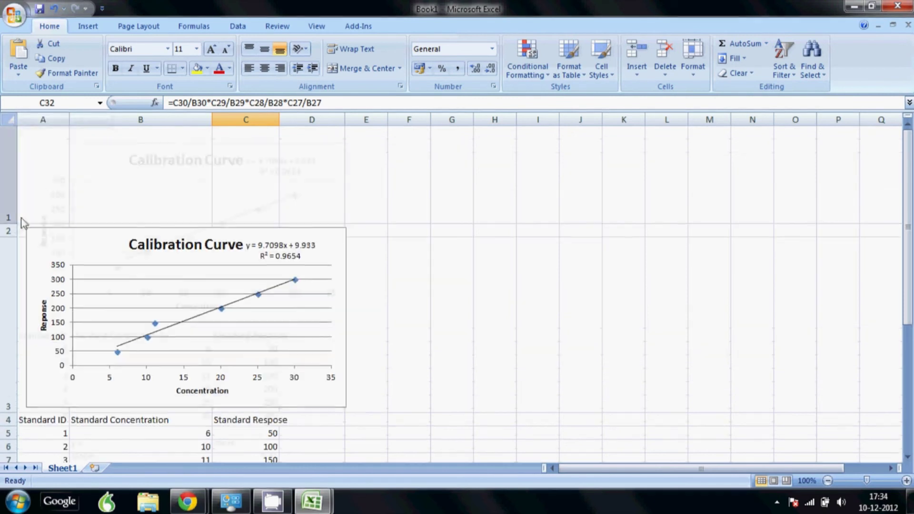
{"action": "left_click", "coordinate": [167, 167]}
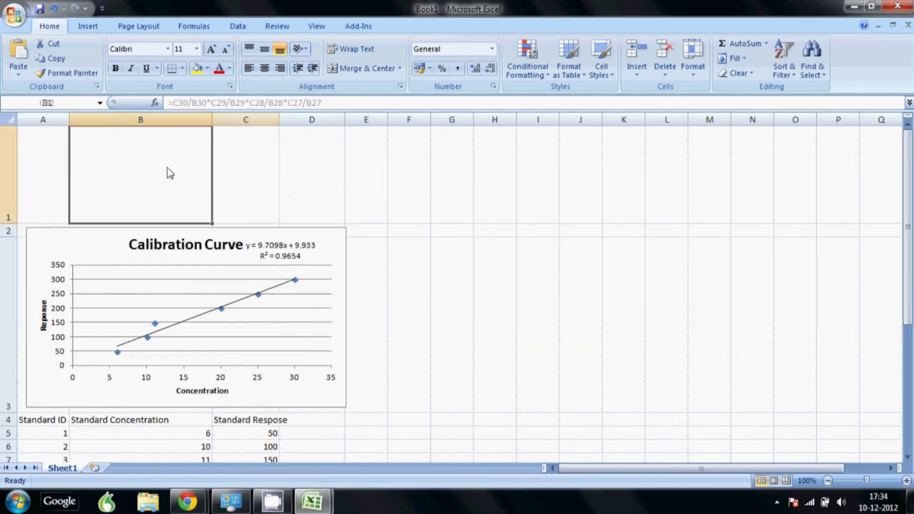
Start inserting a picture from file and browse the picture folders.
{"action": "left_click", "coordinate": [86, 28]}
{"action": "left_click", "coordinate": [90, 48]}
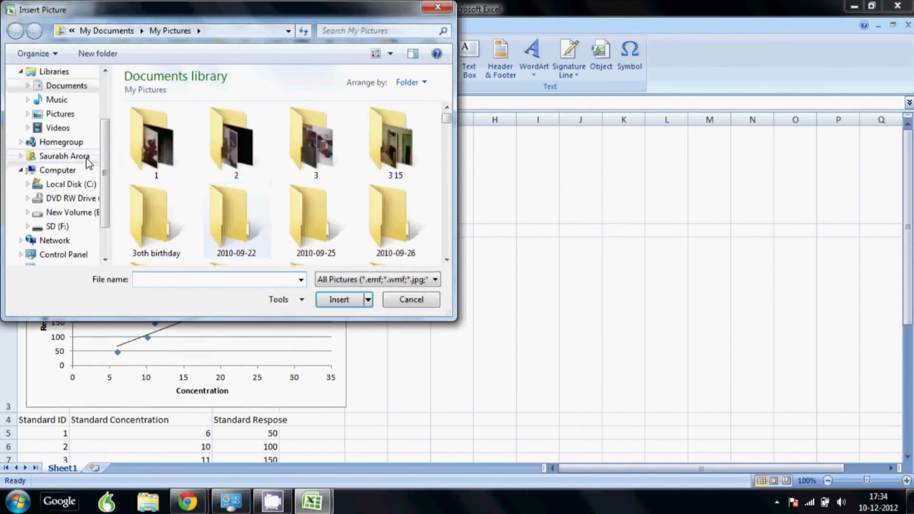
{"action": "left_click", "coordinate": [169, 157]}
{"action": "scroll", "coordinate": [169, 157], "scroll_direction": "down", "scroll_amount": 5}
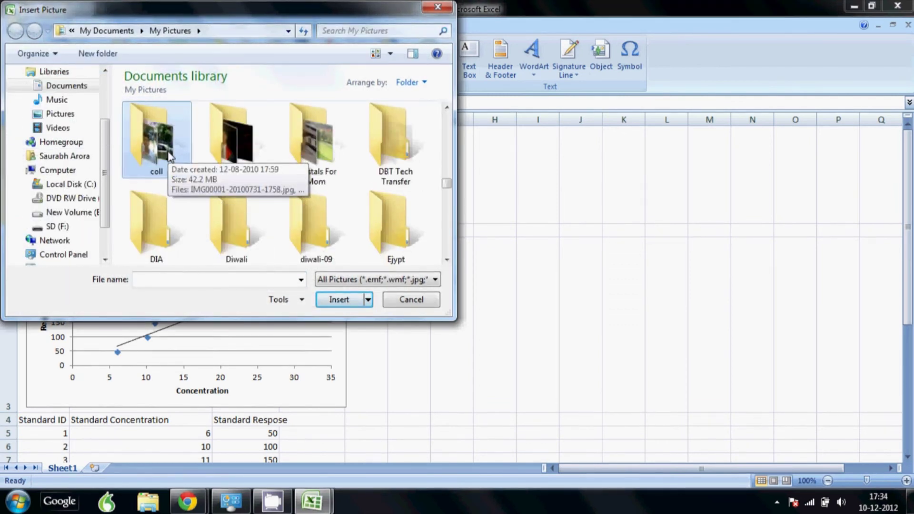
{"action": "key", "text": "Right"}
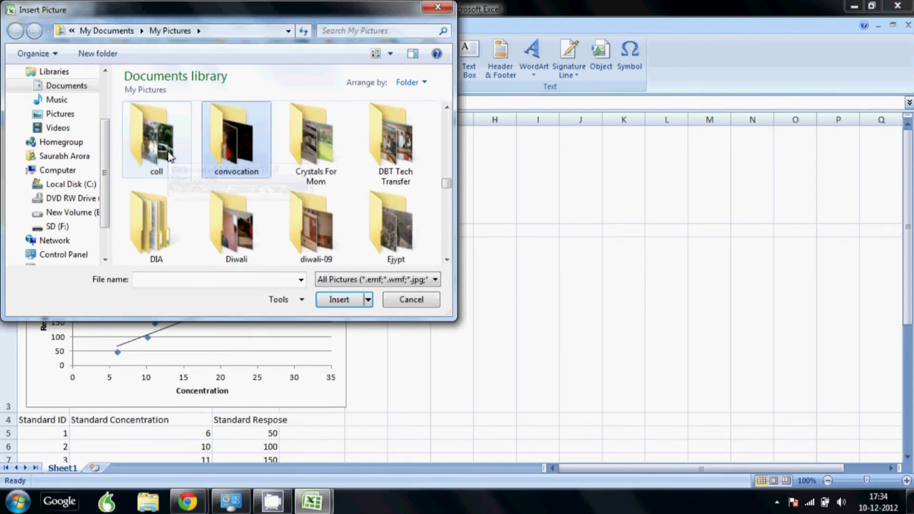
{"action": "left_click", "coordinate": [169, 157]}
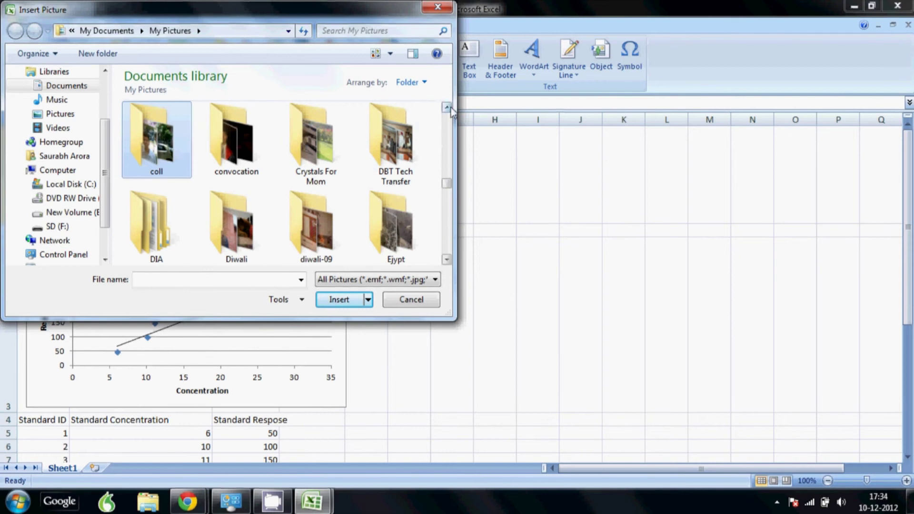
{"action": "left_click", "coordinate": [446, 107]}
{"action": "left_click", "coordinate": [447, 107]}
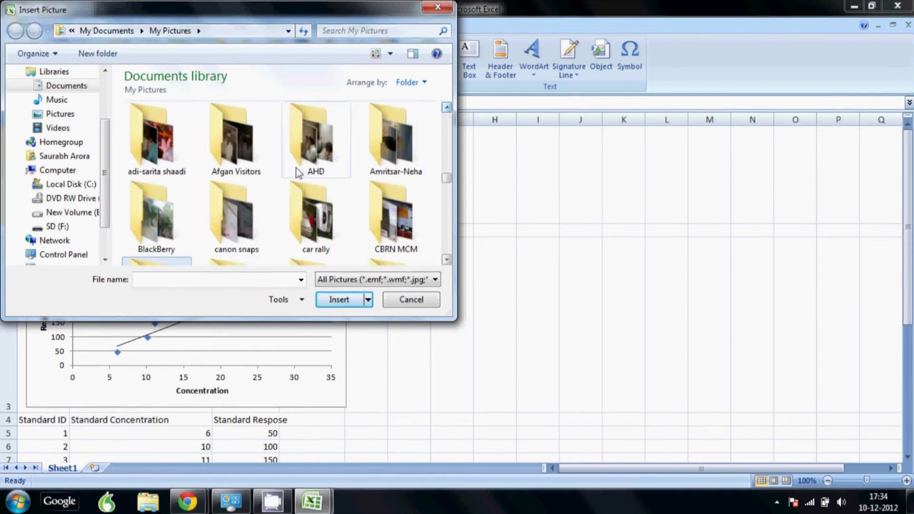
{"action": "left_click", "coordinate": [234, 221]}
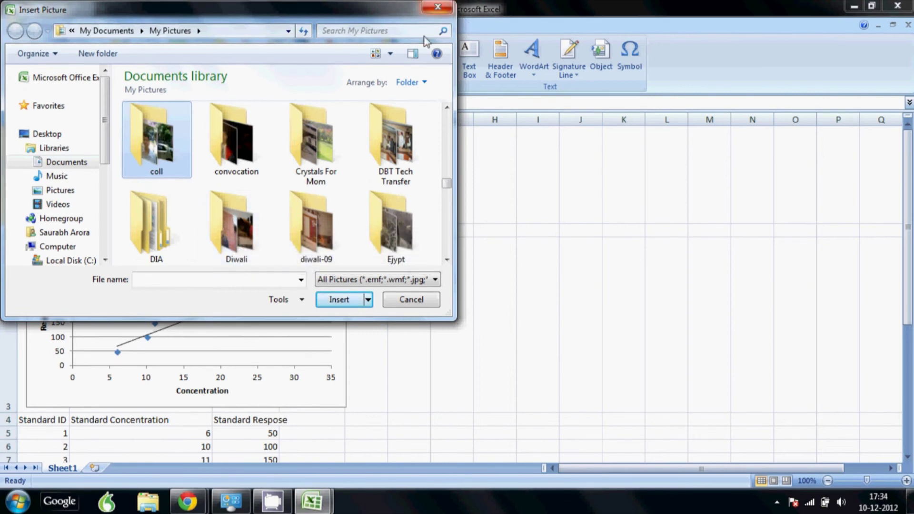
Pick lab-training-logo.jpg from Documents > Company Logos to insert.
{"action": "left_click", "coordinate": [67, 162]}
{"action": "left_click", "coordinate": [247, 184]}
{"action": "scroll", "coordinate": [247, 184], "scroll_direction": "down", "scroll_amount": 3}
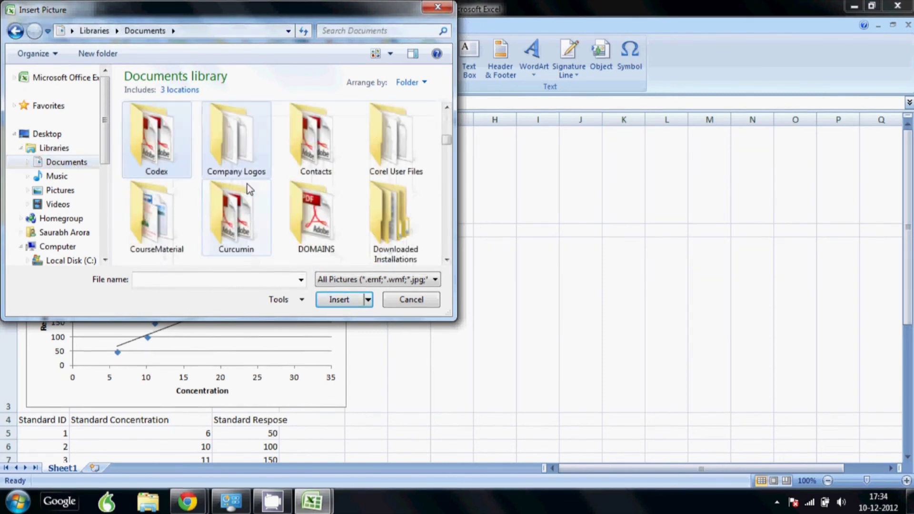
{"action": "double_click", "coordinate": [247, 183]}
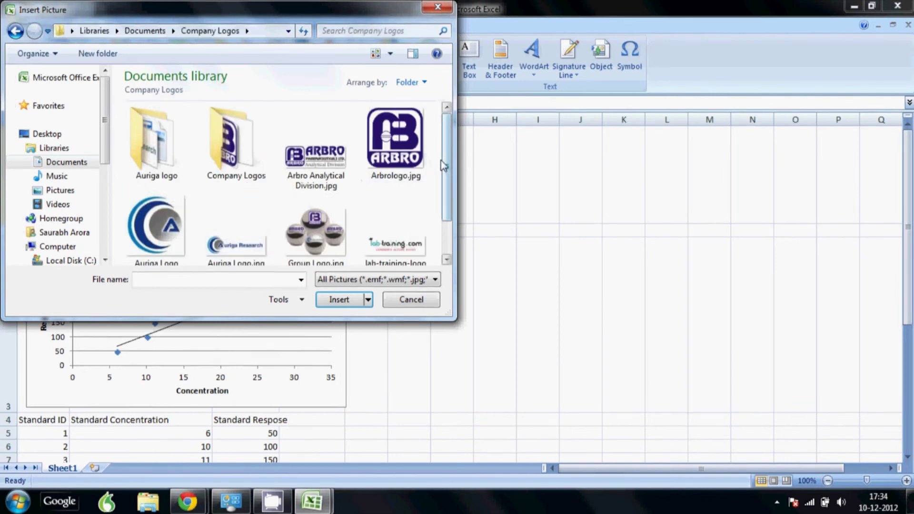
{"action": "scroll", "coordinate": [286, 214], "scroll_direction": "down", "scroll_amount": 2}
{"action": "left_click", "coordinate": [157, 240]}
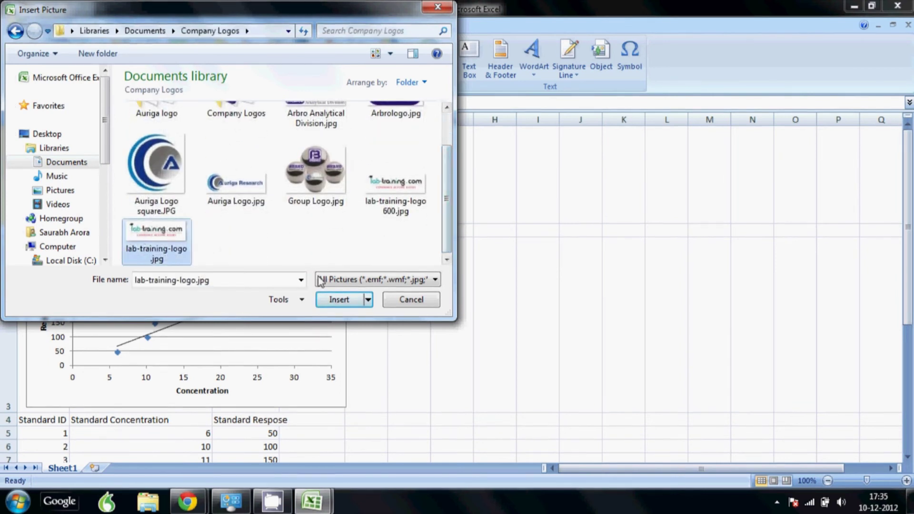
{"action": "left_click", "coordinate": [339, 299]}
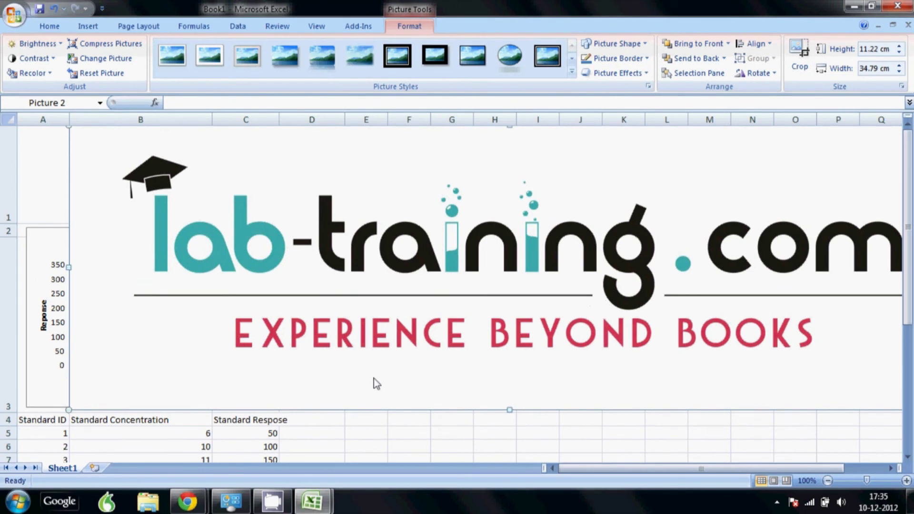
Shrink the logo to about 3.58 × 11.09 cm so it fits row 1 above the chart.
{"action": "left_click_drag", "start_coordinate": [67, 409], "coordinate": [224, 192]}
{"action": "scroll", "coordinate": [329, 298], "scroll_direction": "down", "scroll_amount": 7}
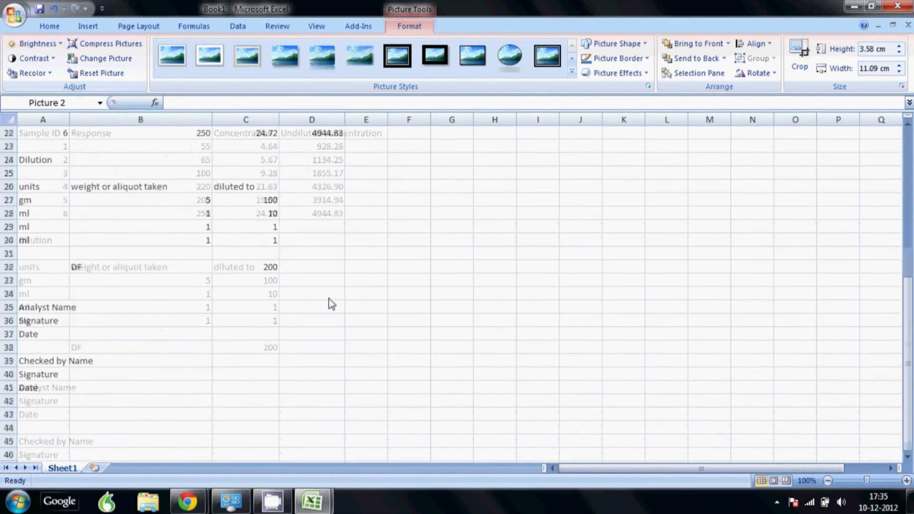
{"action": "scroll", "coordinate": [329, 299], "scroll_direction": "up", "scroll_amount": 7}
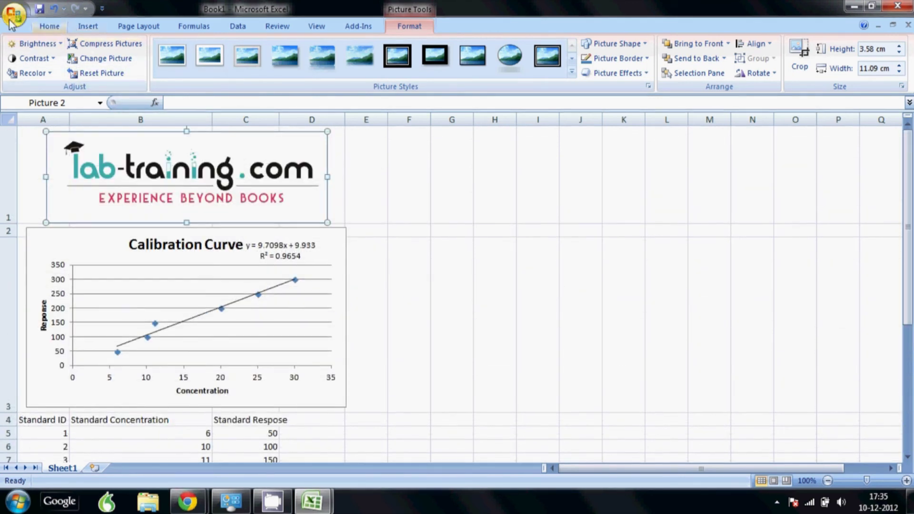
{"action": "left_click", "coordinate": [50, 26]}
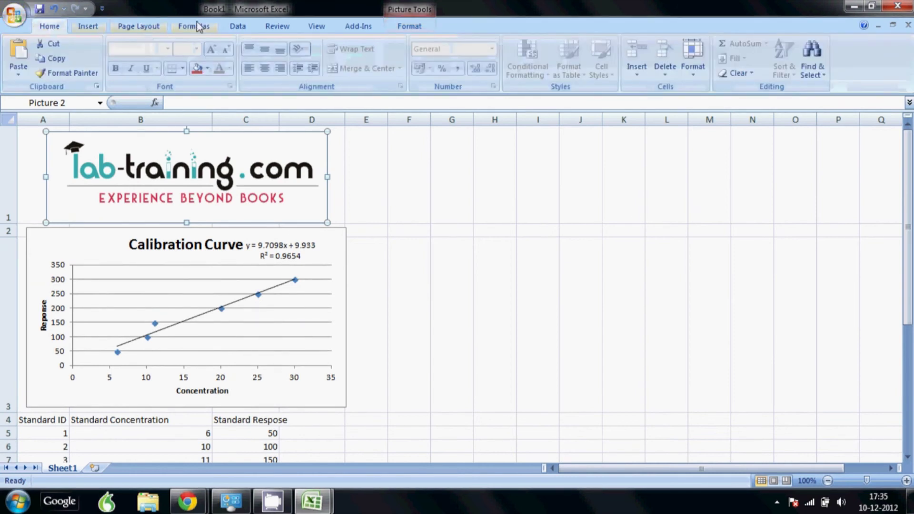
In Page Break Preview, extend the print area past column F and to the sheet's bottom.
{"action": "left_click", "coordinate": [317, 26]}
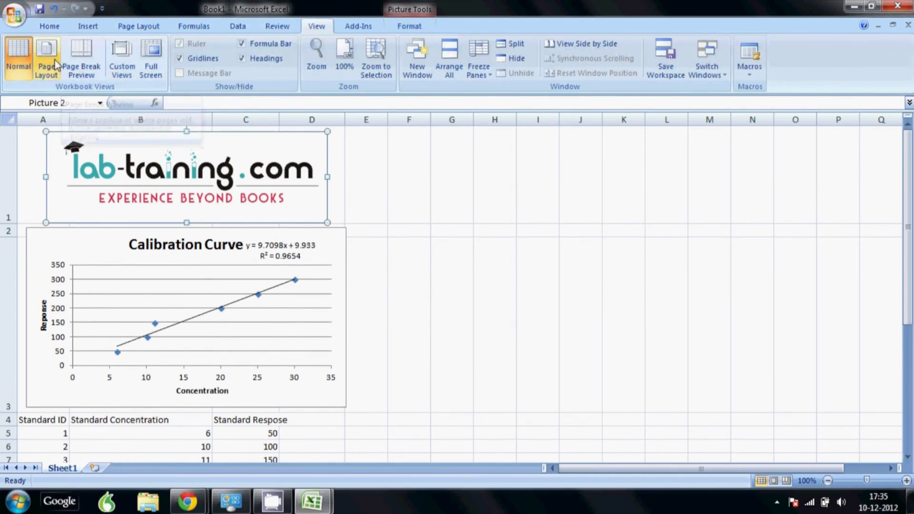
{"action": "left_click", "coordinate": [80, 67]}
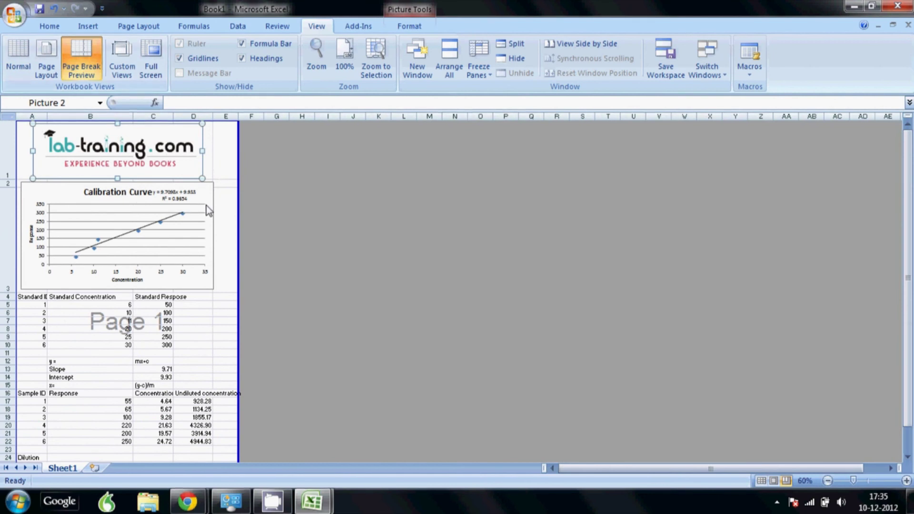
{"action": "scroll", "coordinate": [208, 208], "scroll_direction": "down", "scroll_amount": 1}
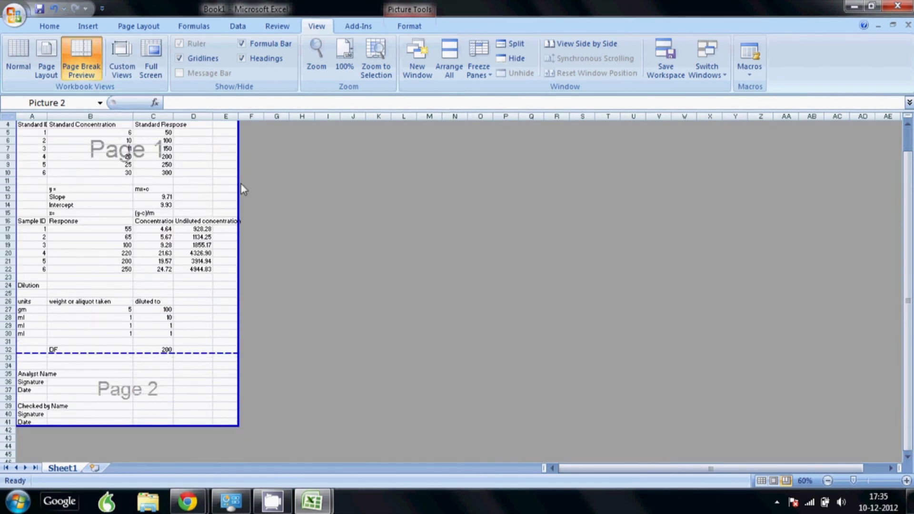
{"action": "left_click_drag", "start_coordinate": [238, 183], "coordinate": [263, 182]}
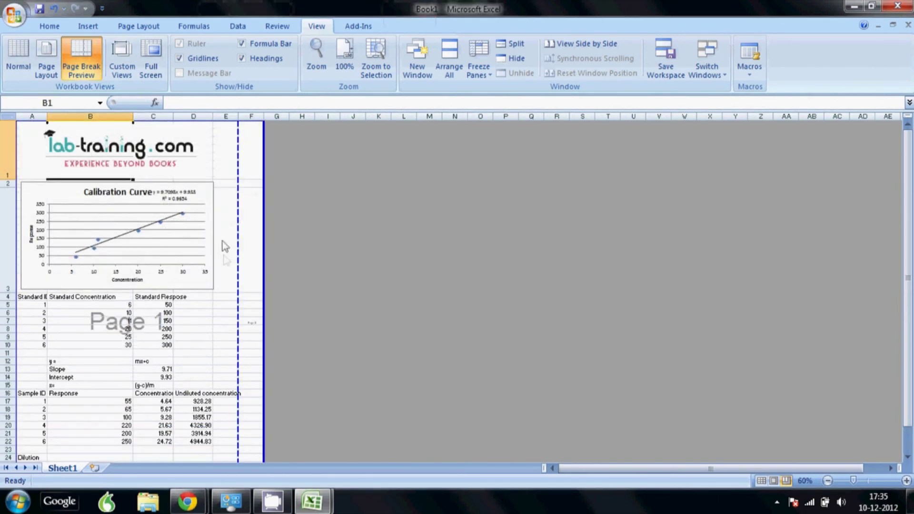
{"action": "scroll", "coordinate": [203, 261], "scroll_direction": "down", "scroll_amount": 2}
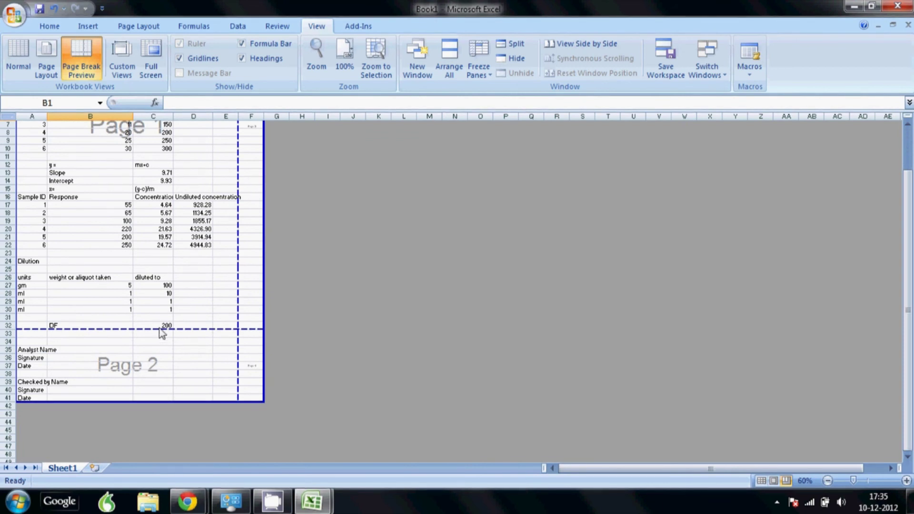
{"action": "left_click_drag", "start_coordinate": [162, 329], "coordinate": [161, 402]}
{"action": "scroll", "coordinate": [216, 222], "scroll_direction": "up", "scroll_amount": 2}
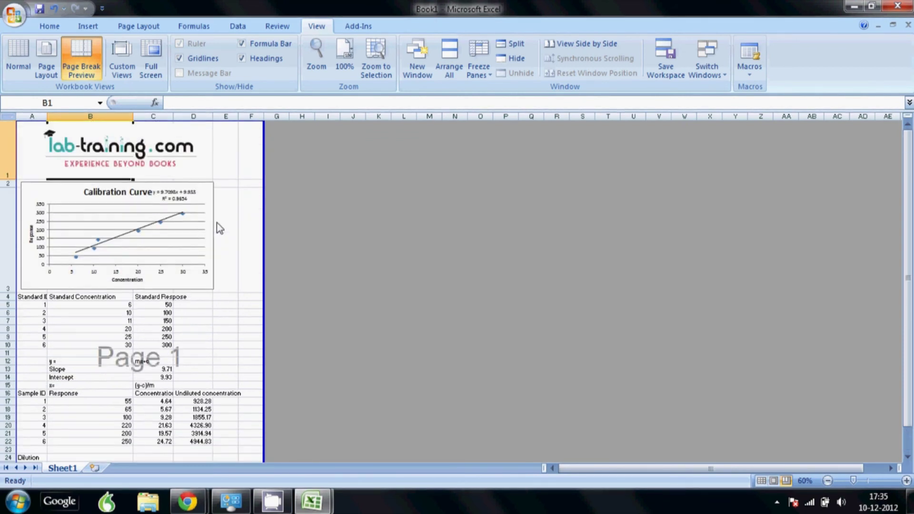
Check in Print Preview that the whole sheet prints on one page.
{"action": "left_click", "coordinate": [14, 19]}
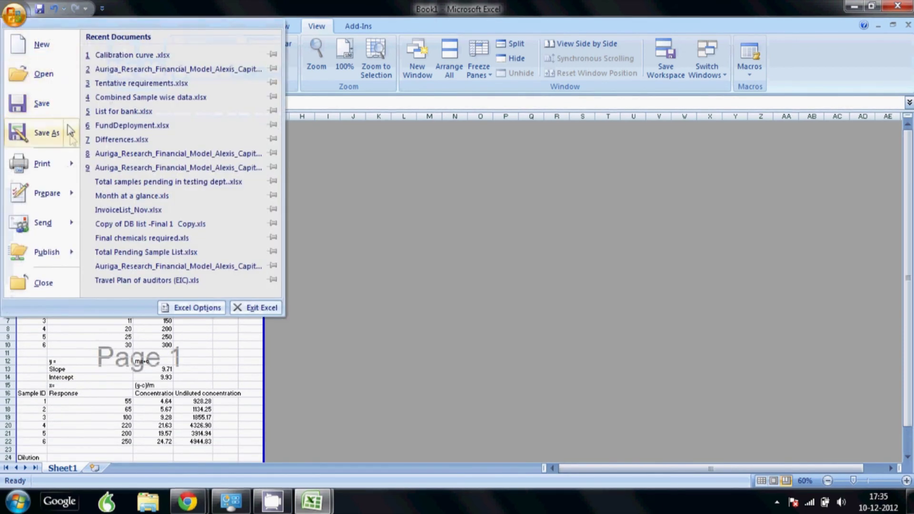
{"action": "mouse_move", "coordinate": [69, 163]}
{"action": "left_click", "coordinate": [136, 136]}
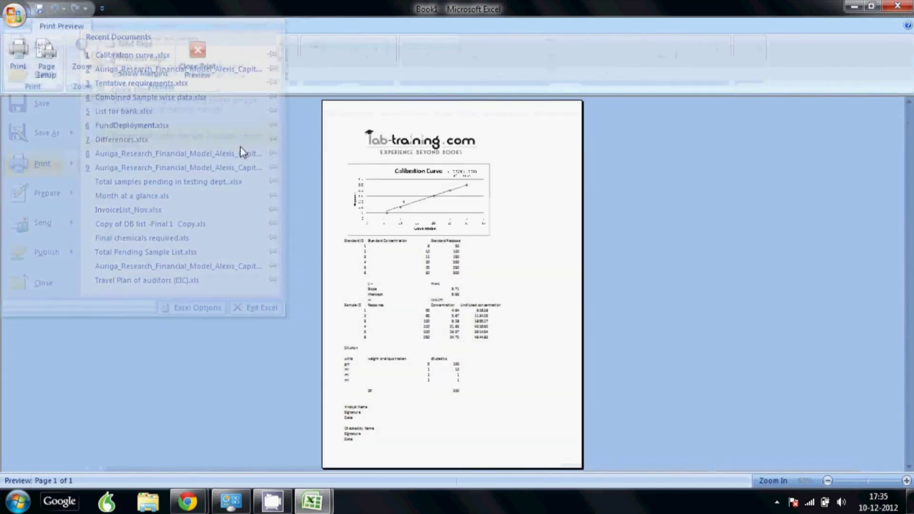
{"action": "left_click", "coordinate": [427, 214]}
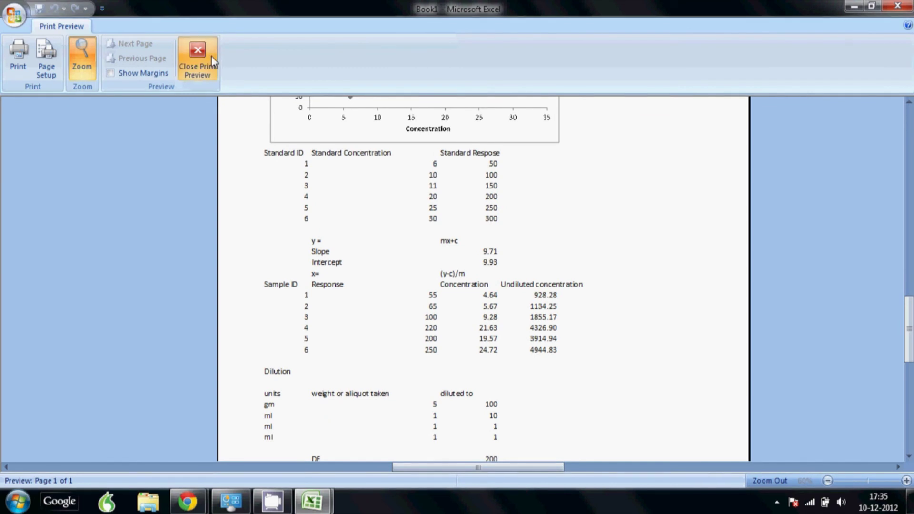
{"action": "left_click", "coordinate": [197, 59]}
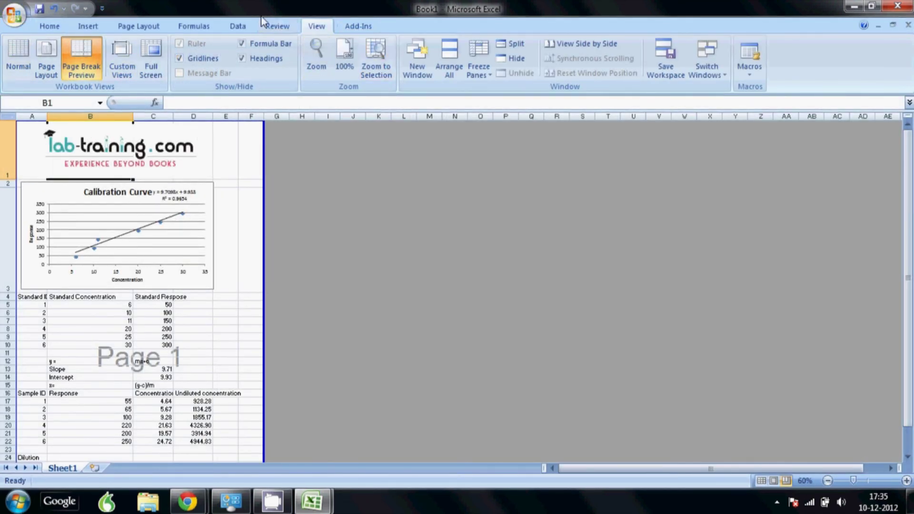
Protect the sheet via Review > Protect Sheet, entering and confirming a password.
{"action": "left_click", "coordinate": [277, 26]}
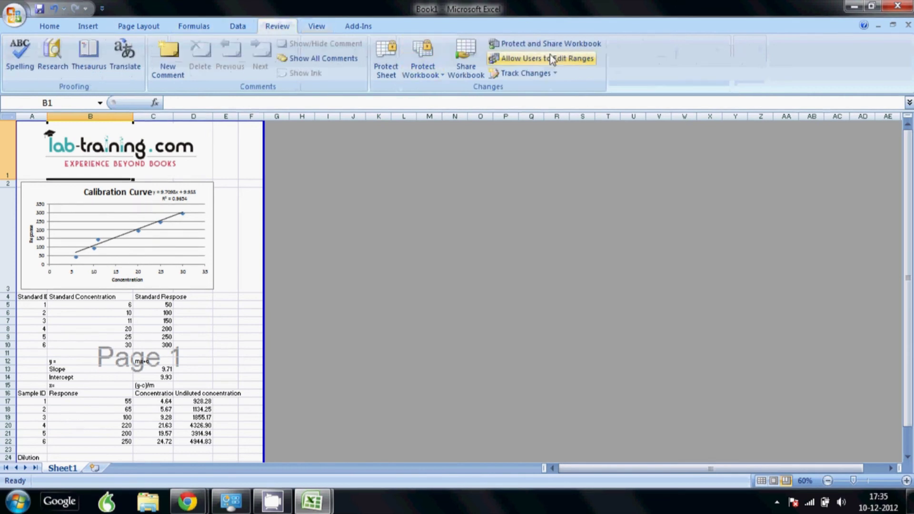
{"action": "left_click", "coordinate": [389, 74]}
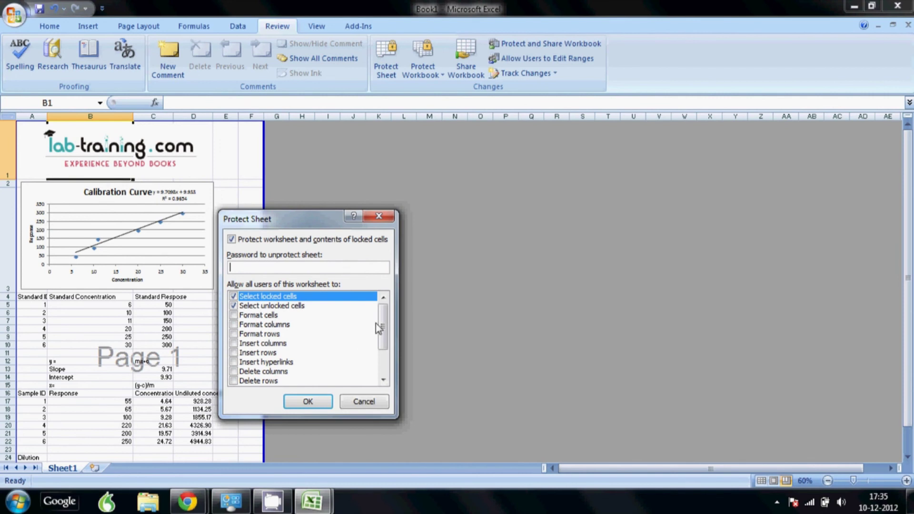
{"action": "scroll", "coordinate": [379, 329], "scroll_direction": "down", "scroll_amount": 3}
{"action": "scroll", "coordinate": [301, 300], "scroll_direction": "up", "scroll_amount": 3}
{"action": "type", "text": "12345"}
{"action": "key", "text": "Return"}
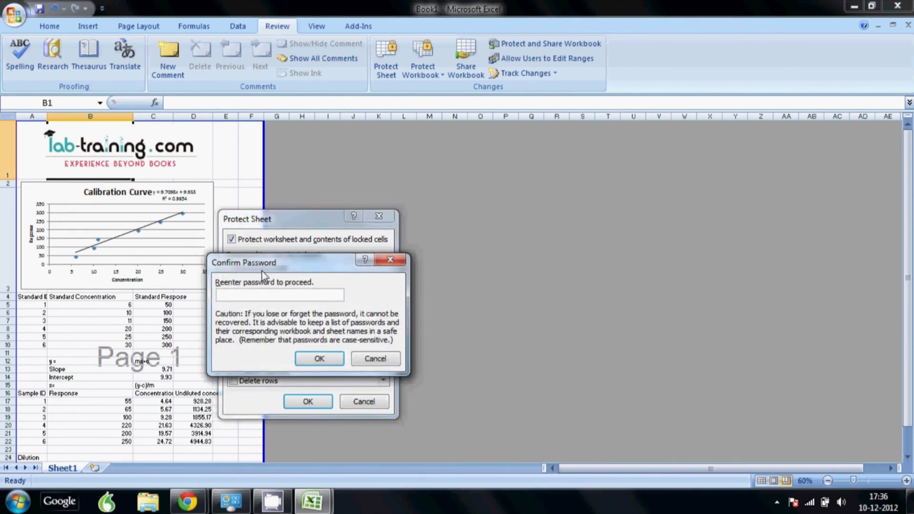
{"action": "type", "text": "123456789012"}
{"action": "left_click", "coordinate": [317, 358]}
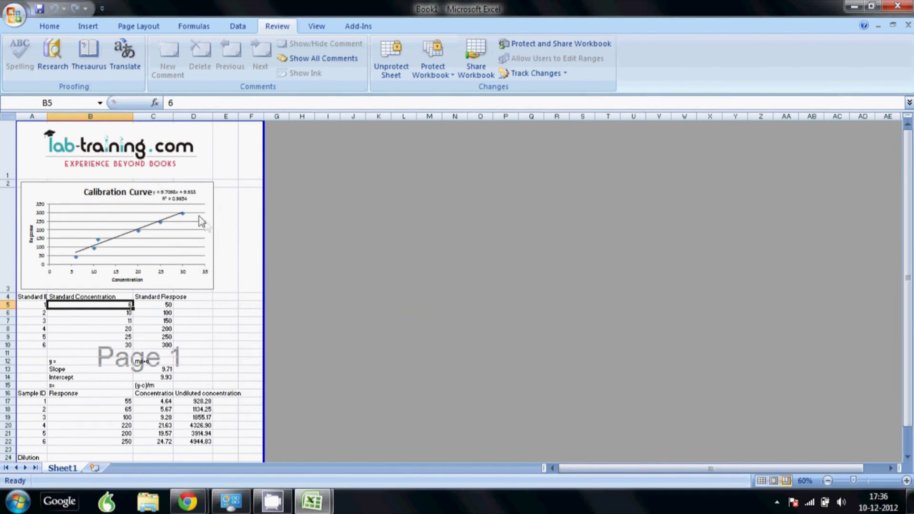
Test the protection by selecting standard, sample response and dilution input cells.
{"action": "left_click", "coordinate": [137, 307]}
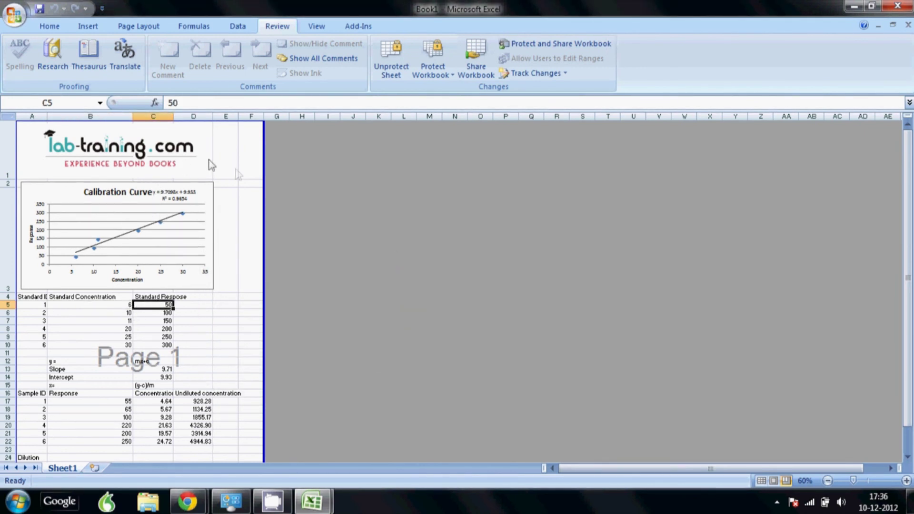
{"action": "scroll", "coordinate": [229, 279], "scroll_direction": "down", "scroll_amount": 2}
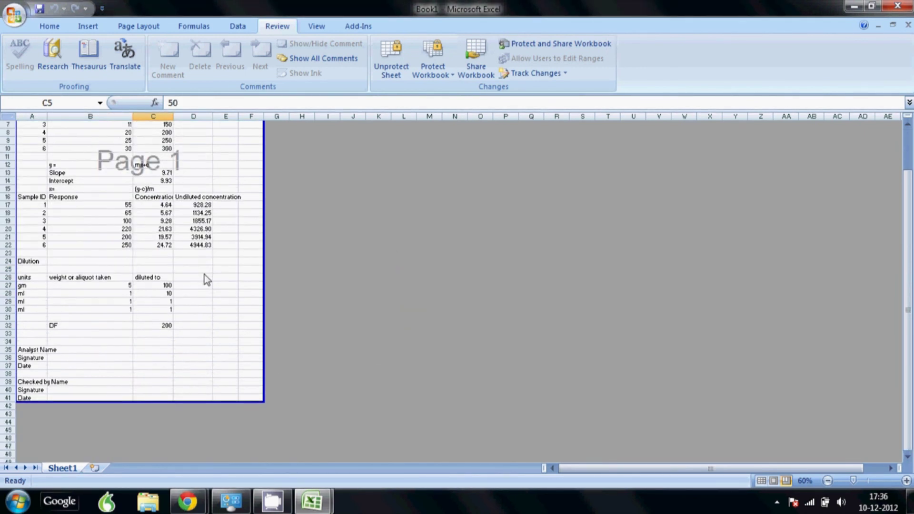
{"action": "left_click", "coordinate": [118, 221]}
{"action": "left_click", "coordinate": [106, 232]}
{"action": "left_click", "coordinate": [112, 300]}
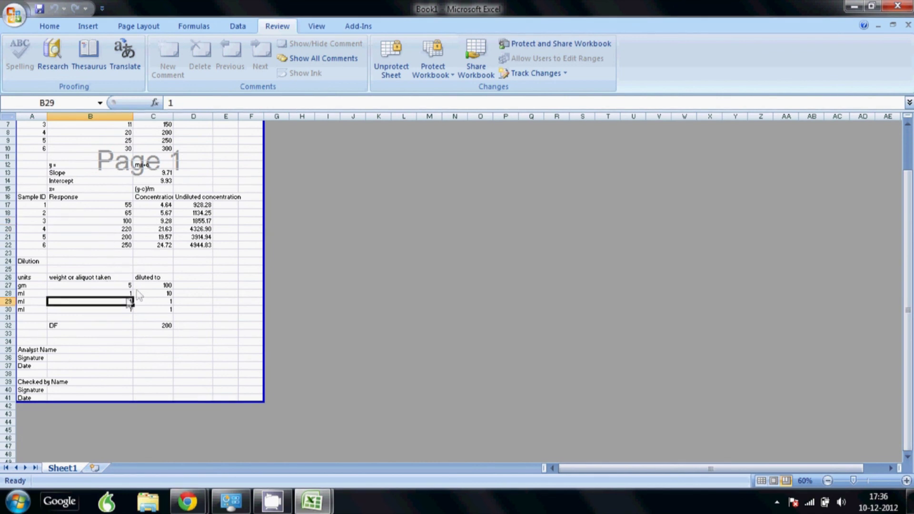
{"action": "left_click", "coordinate": [143, 285]}
{"action": "scroll", "coordinate": [177, 241], "scroll_direction": "up", "scroll_amount": 2}
Switch the sheet back to Normal view.
{"action": "left_click", "coordinate": [50, 26]}
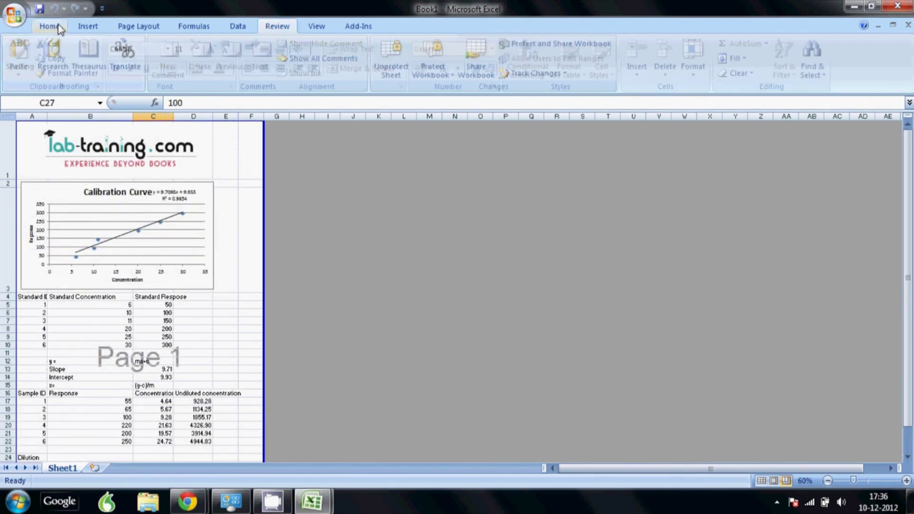
{"action": "left_click", "coordinate": [316, 26]}
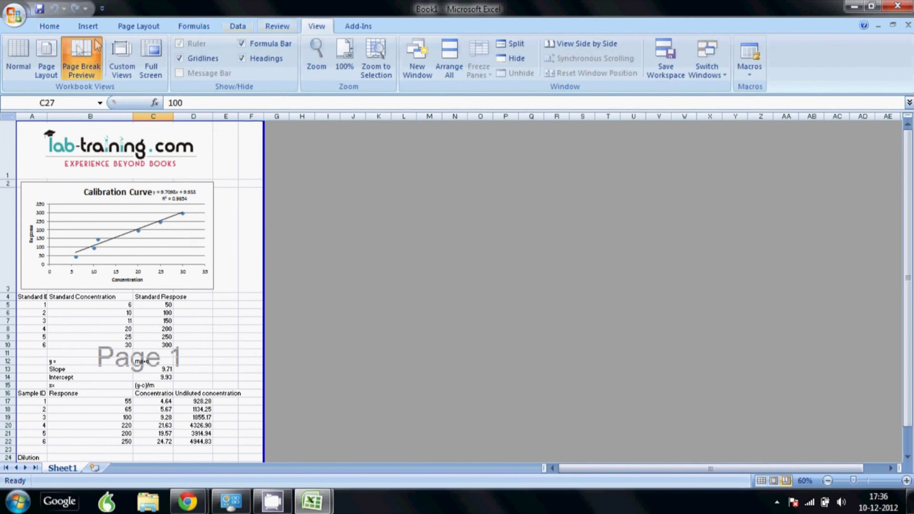
{"action": "left_click", "coordinate": [19, 58]}
{"action": "scroll", "coordinate": [148, 218], "scroll_direction": "up", "scroll_amount": 2}
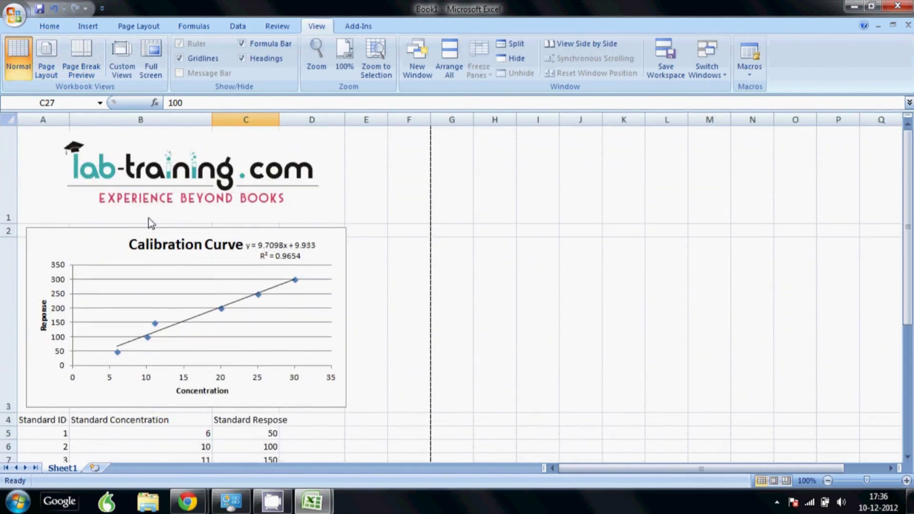
{"action": "scroll", "coordinate": [143, 223], "scroll_direction": "down", "scroll_amount": 1}
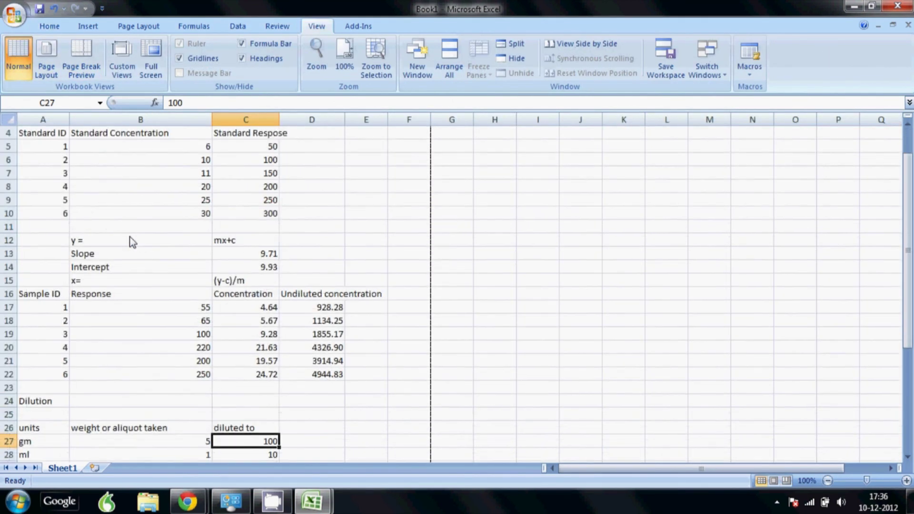
{"action": "scroll", "coordinate": [131, 239], "scroll_direction": "up", "scroll_amount": 1}
{"action": "scroll", "coordinate": [144, 241], "scroll_direction": "down", "scroll_amount": 1}
{"action": "left_click", "coordinate": [158, 148]}
{"action": "left_click_drag", "start_coordinate": [159, 149], "coordinate": [161, 216]}
{"action": "left_click", "coordinate": [272, 146]}
{"action": "left_click_drag", "start_coordinate": [272, 147], "coordinate": [270, 215]}
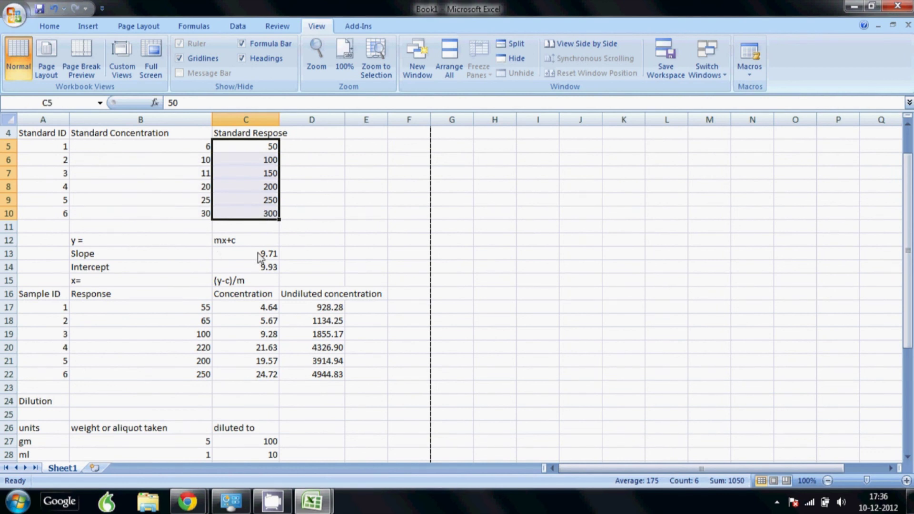
{"action": "left_click_drag", "start_coordinate": [156, 311], "coordinate": [160, 376]}
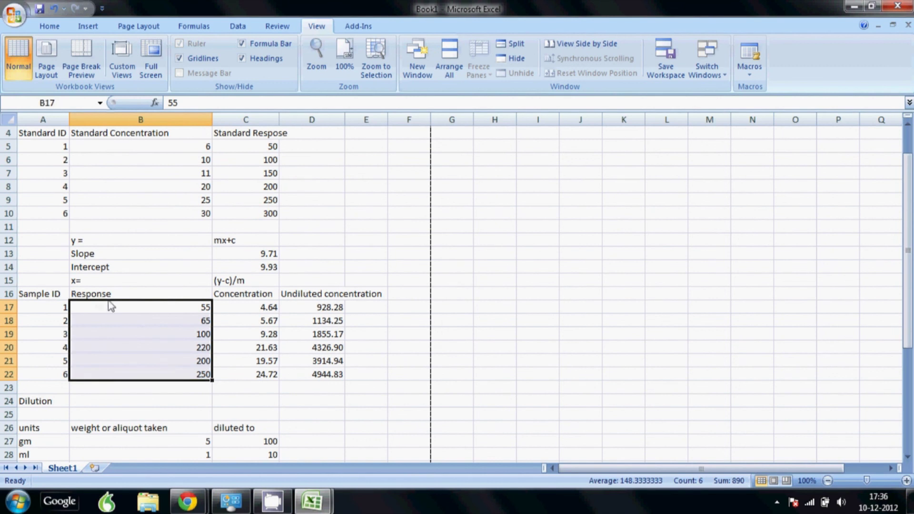
{"action": "scroll", "coordinate": [245, 302], "scroll_direction": "down", "scroll_amount": 1}
{"action": "left_click_drag", "start_coordinate": [192, 404], "coordinate": [259, 441]}
{"action": "scroll", "coordinate": [337, 290], "scroll_direction": "down", "scroll_amount": 2}
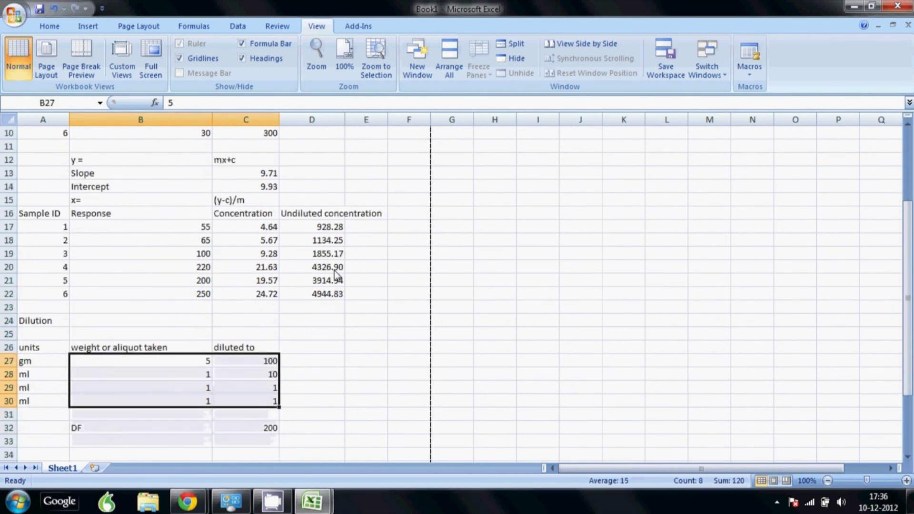
{"action": "scroll", "coordinate": [221, 365], "scroll_direction": "down", "scroll_amount": 1}
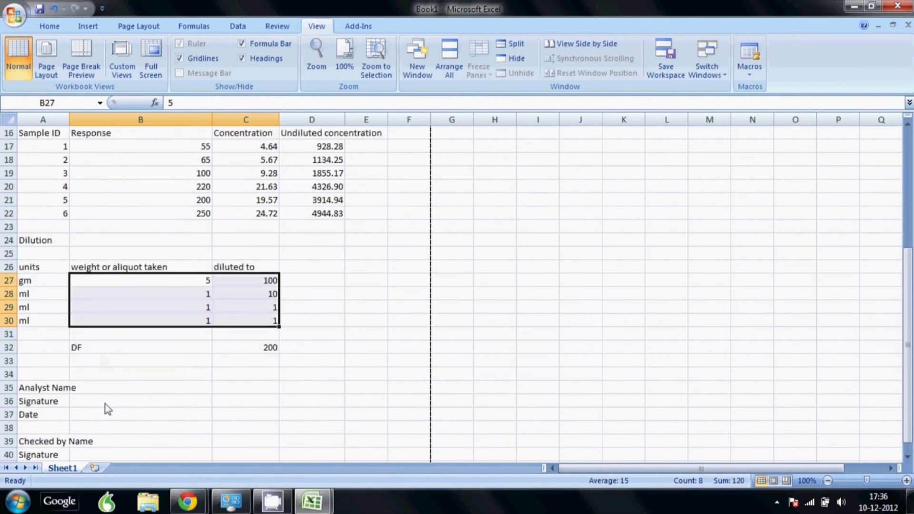
{"action": "scroll", "coordinate": [156, 246], "scroll_direction": "up", "scroll_amount": 5}
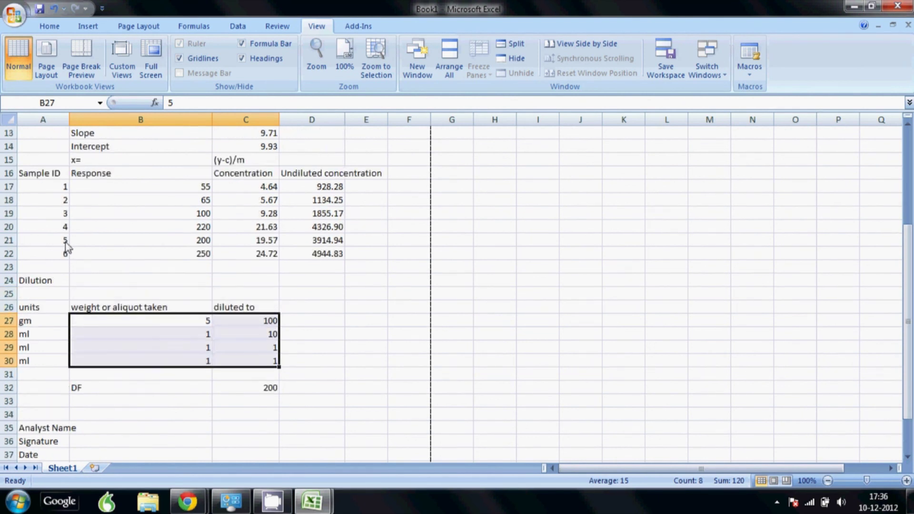
{"action": "scroll", "coordinate": [158, 251], "scroll_direction": "down", "scroll_amount": 1}
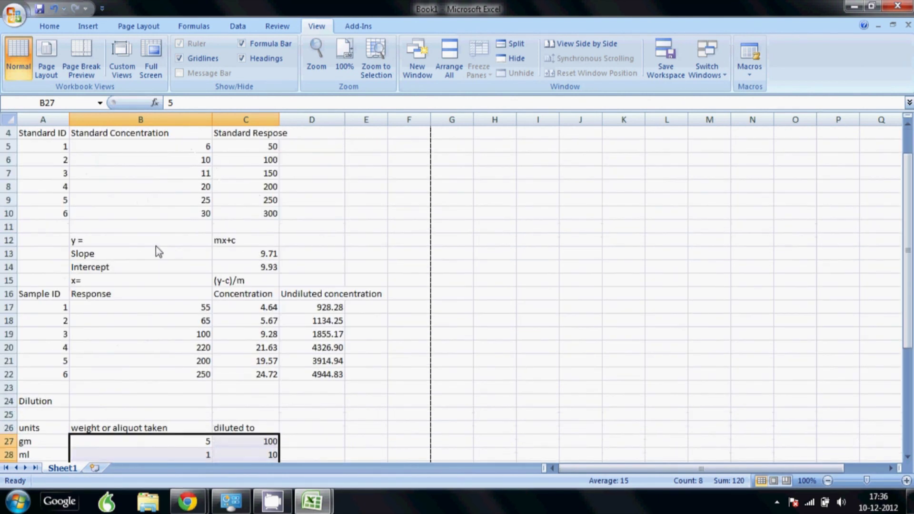
{"action": "scroll", "coordinate": [253, 230], "scroll_direction": "up", "scroll_amount": 1}
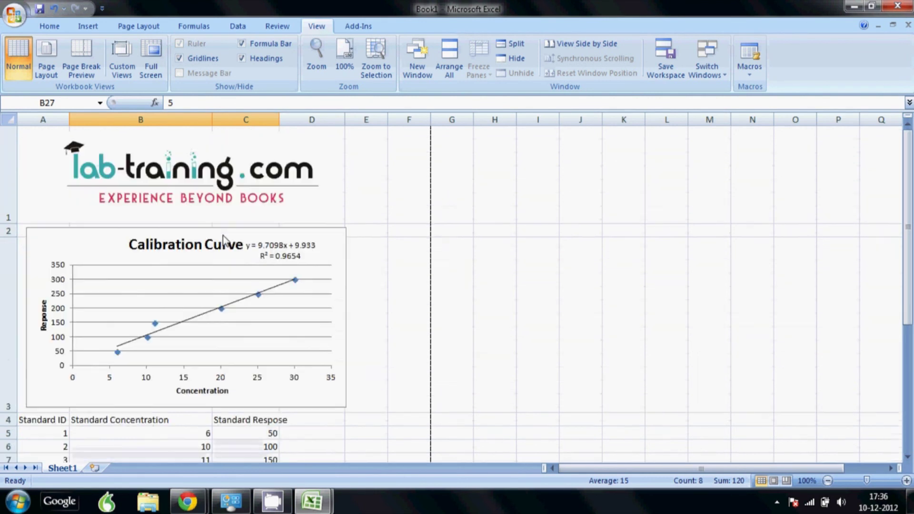